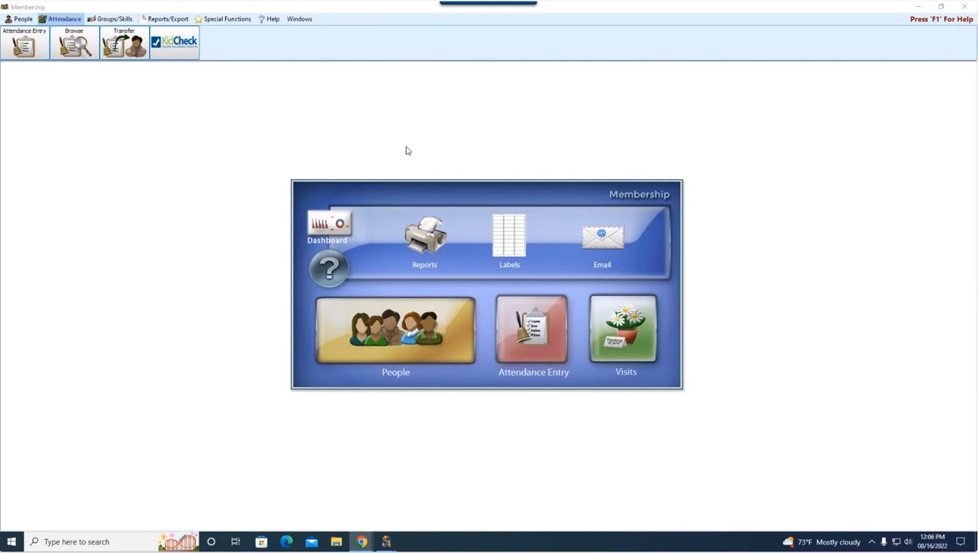
Step: Open Attendance Entry from the Attendance tab, then enlarge and reposition its window
click(69, 22)
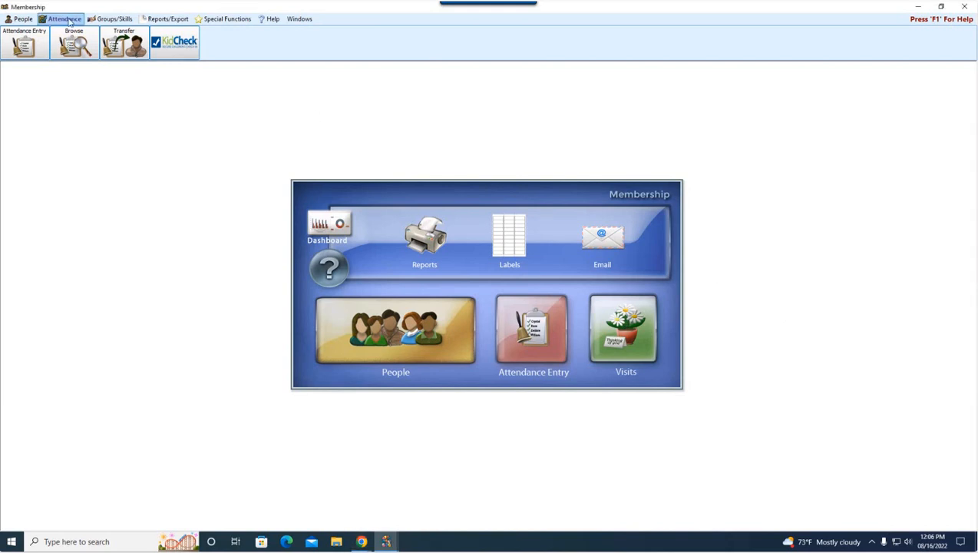
click(38, 49)
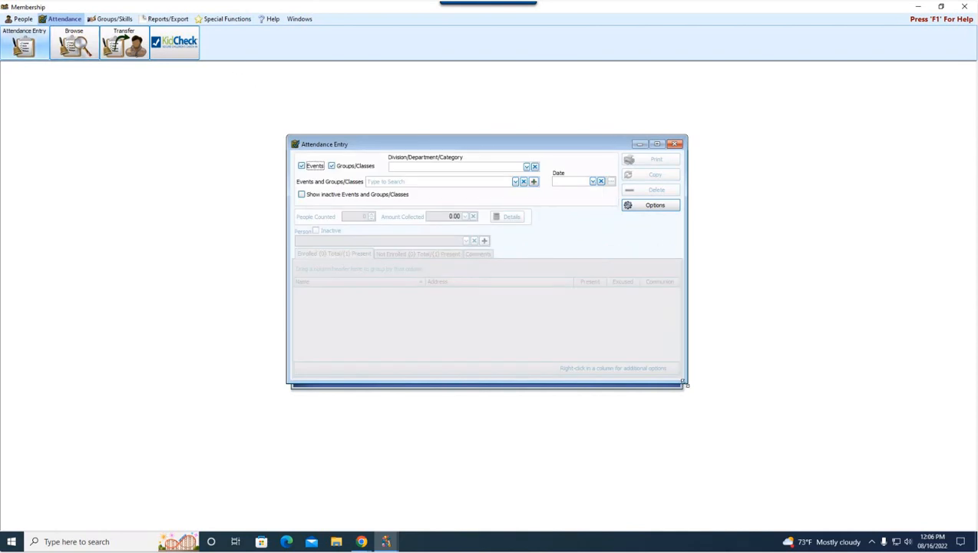
drag(681, 383, 854, 476)
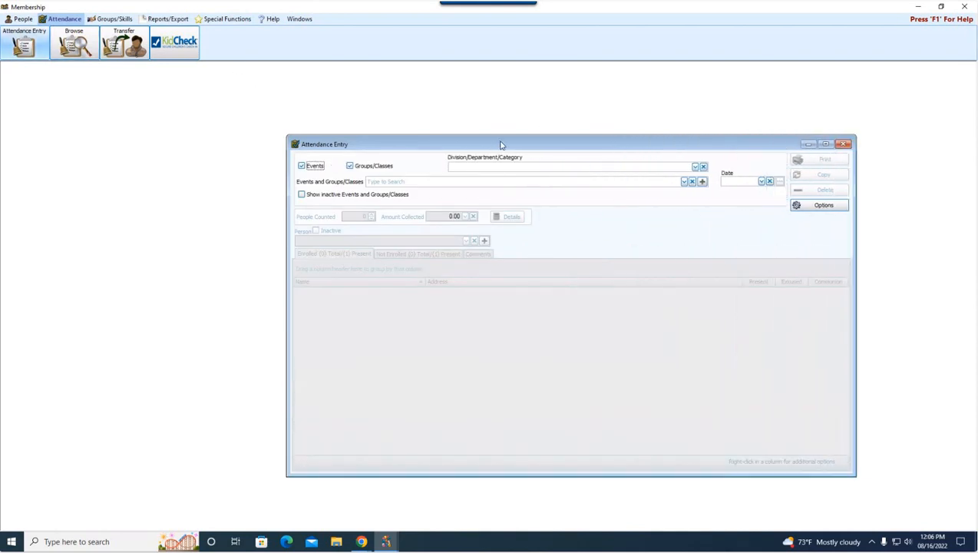
drag(499, 147, 413, 139)
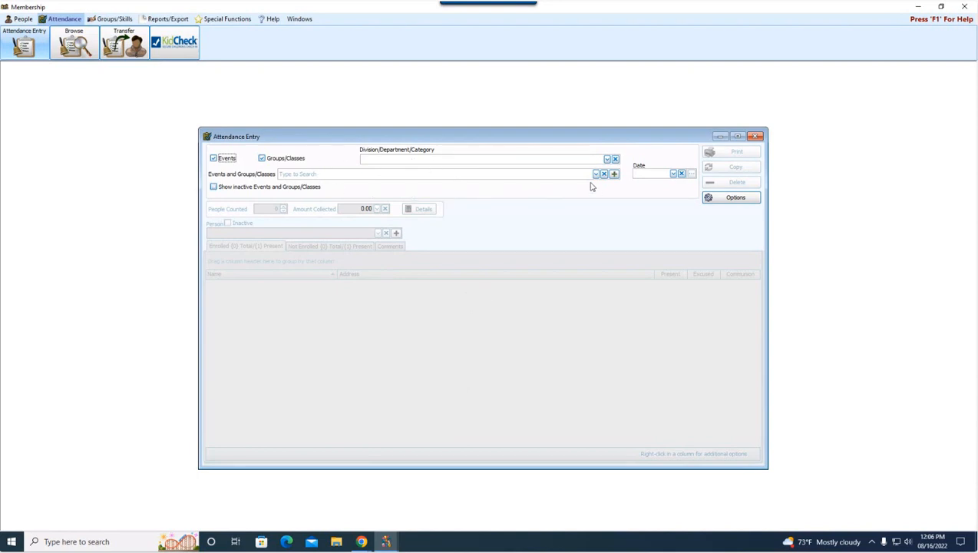
Step: Mark Contemporary Worship as an Event and turn off Groups/Classes so only events are listed
click(262, 158)
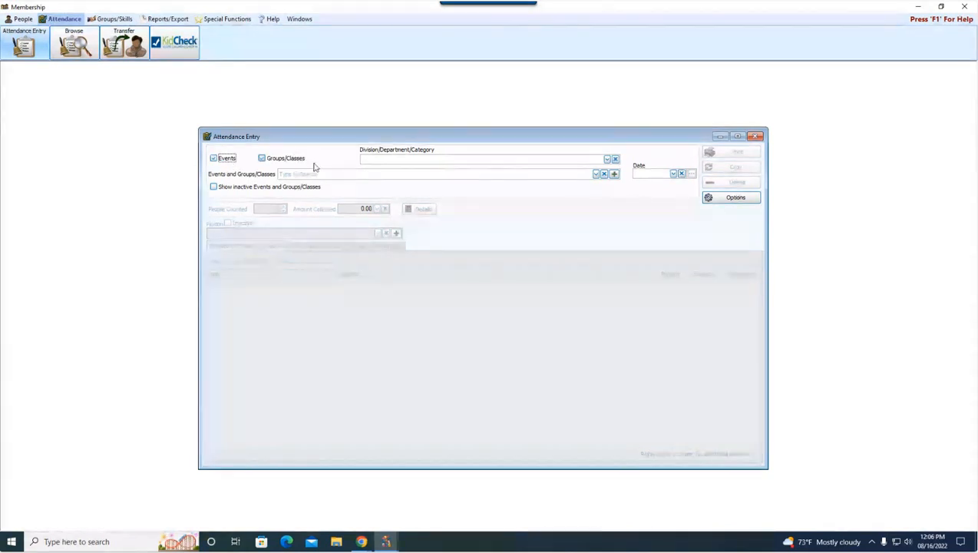
click(596, 174)
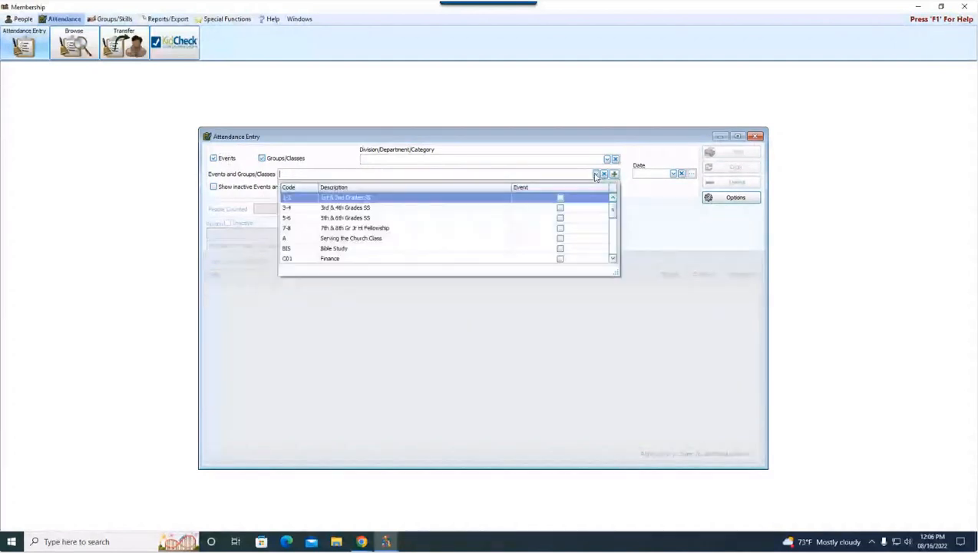
drag(611, 205, 619, 241)
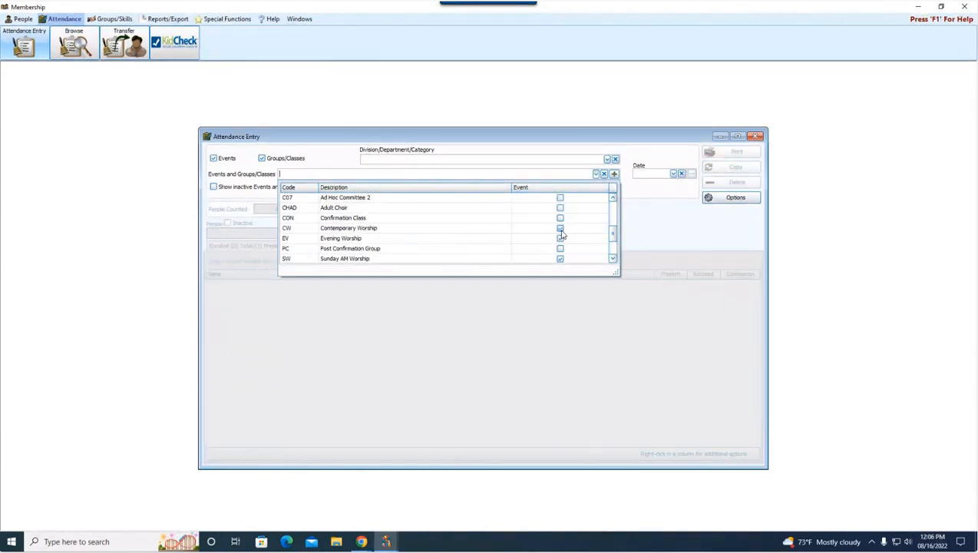
click(561, 229)
scroll(613, 230, up, 3)
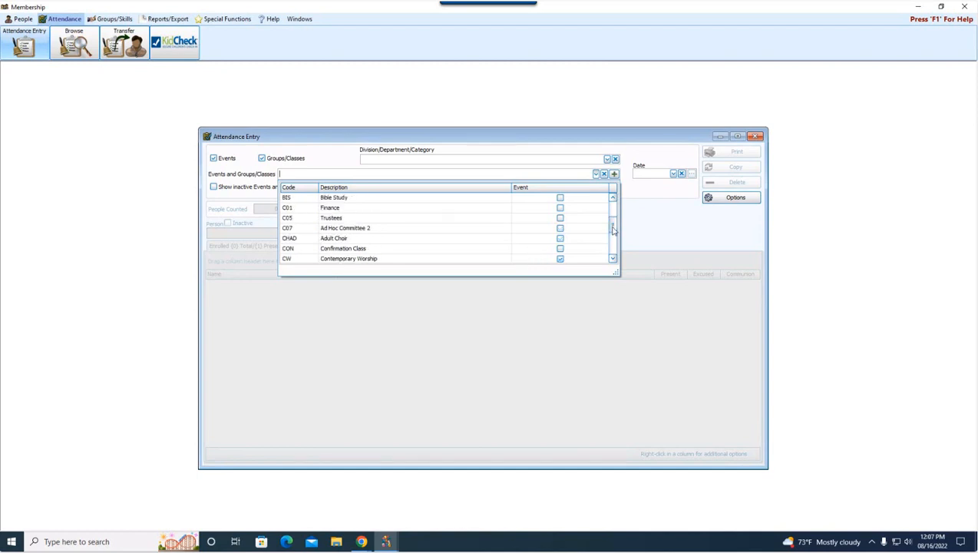
scroll(612, 222, up, 5)
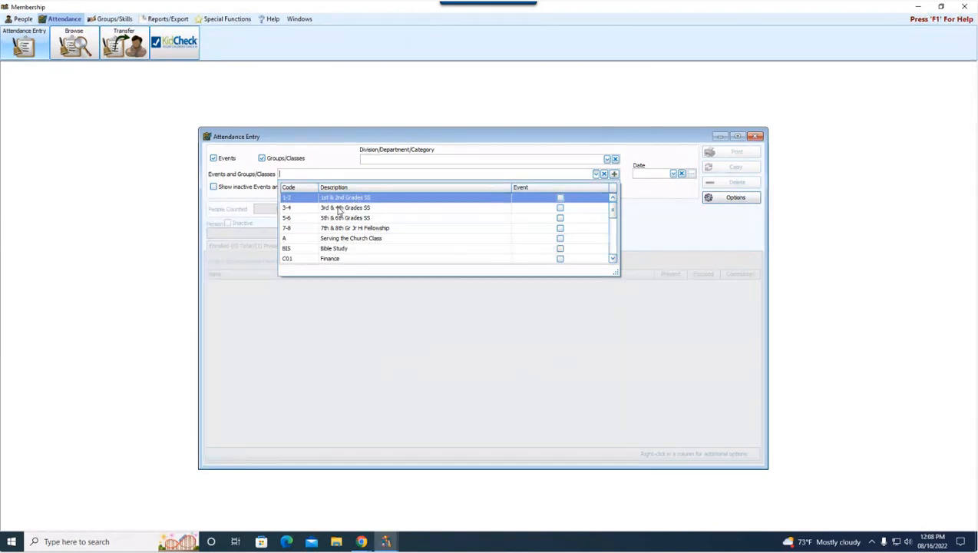
click(281, 160)
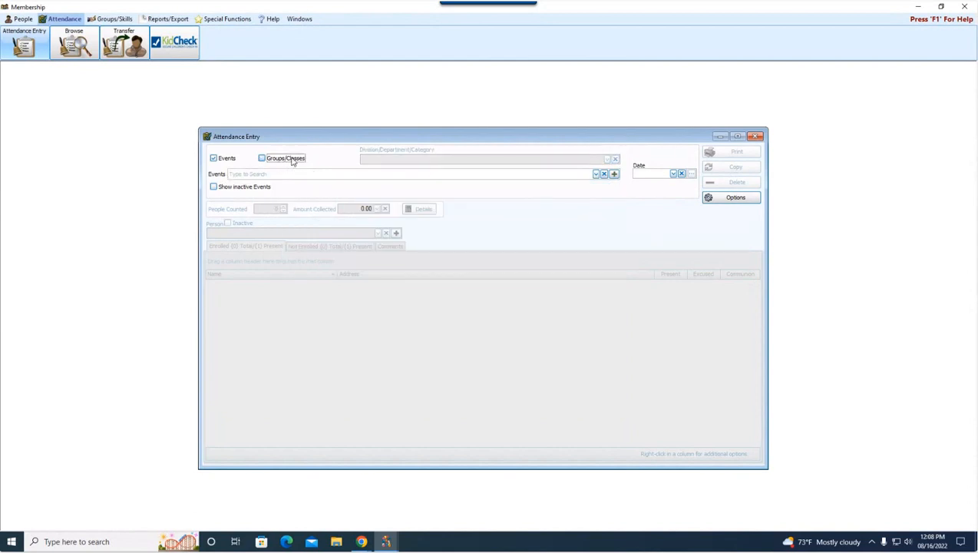
Step: Choose CW - Contemporary Worship as the attendance event
click(596, 174)
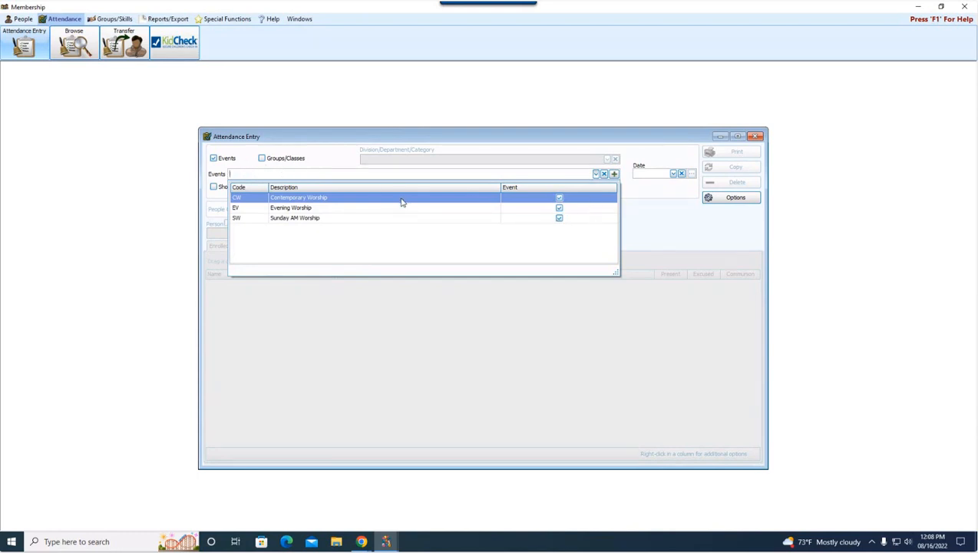
click(330, 200)
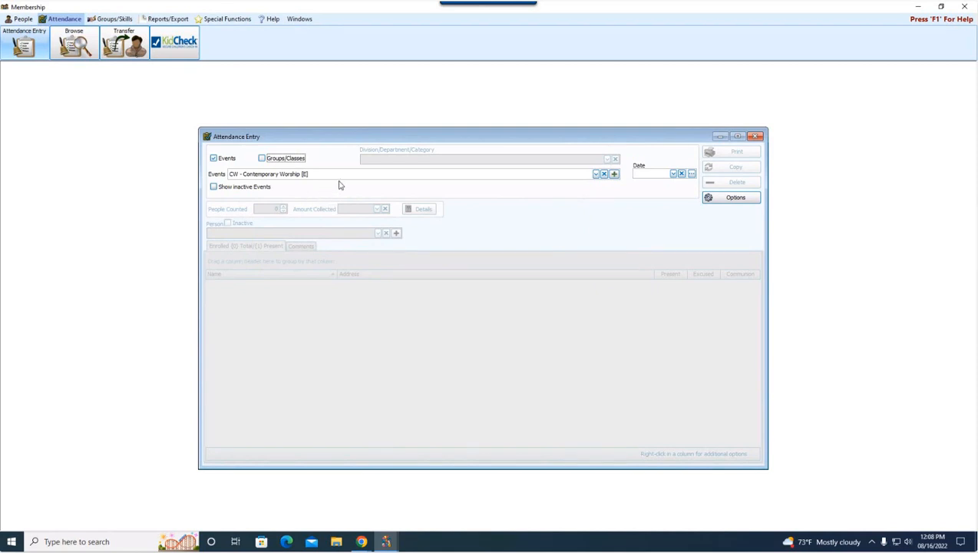
click(673, 174)
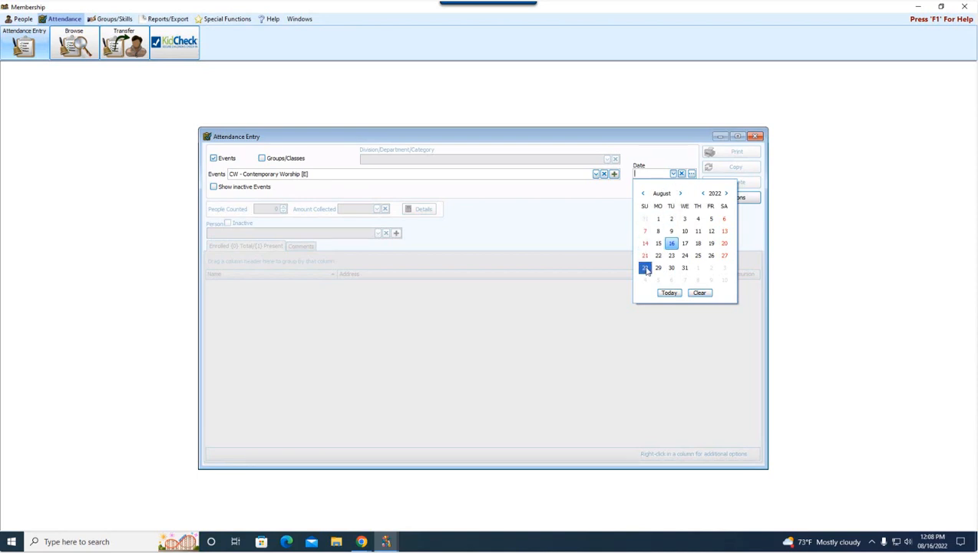
Step: Set the attendance date to 08/14/2022, loading the 124 potential attendees
click(647, 172)
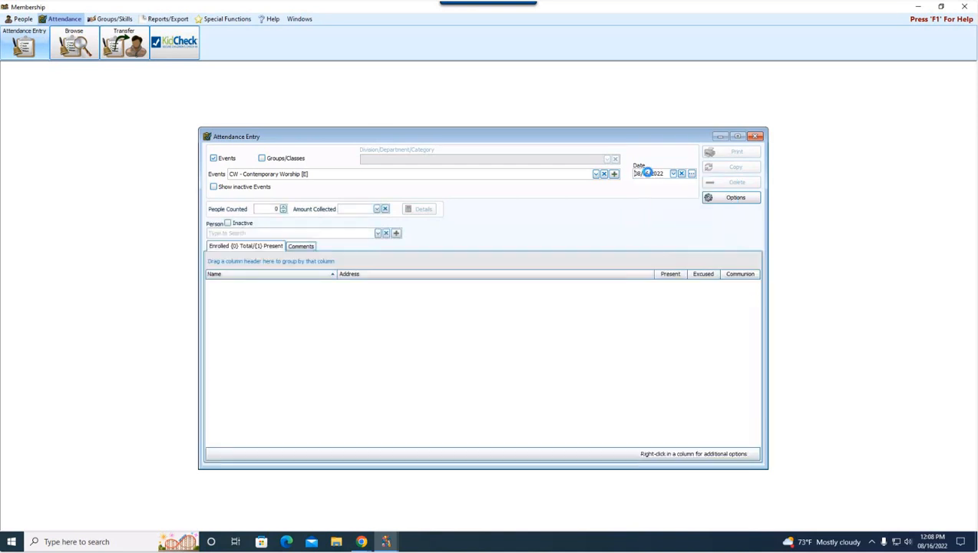
click(673, 173)
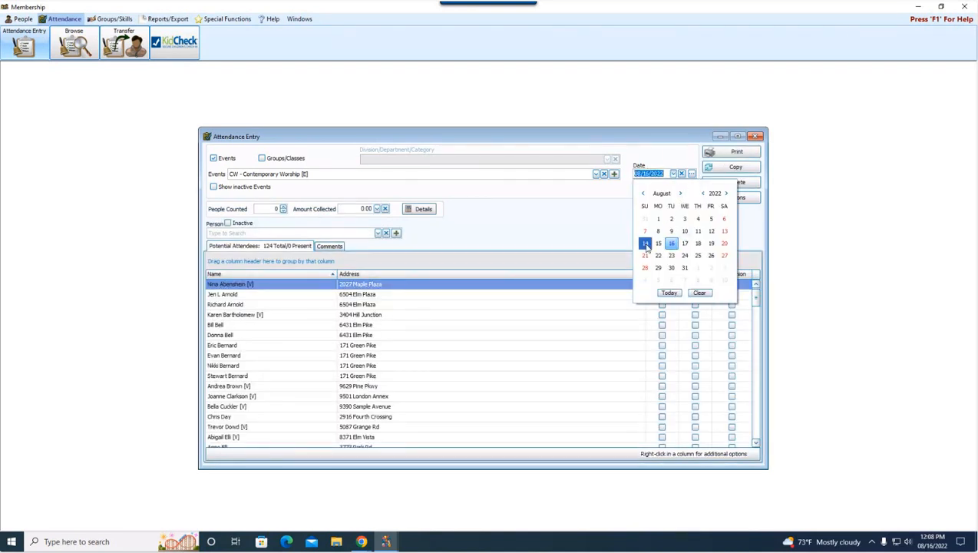
click(646, 244)
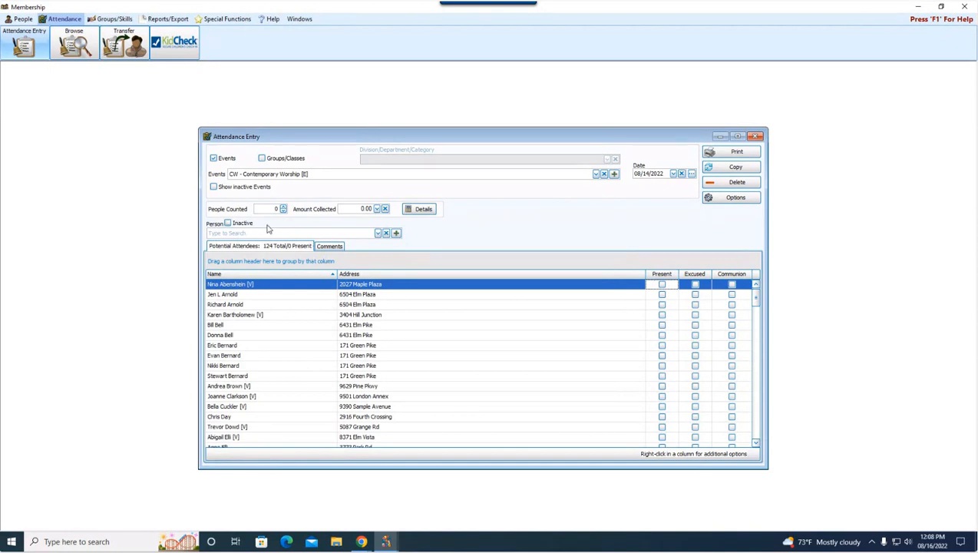
mouse_move(229, 214)
Step: Enter 75 people counted and 3,500.00 collected, and view the Attendance Detail breakdown
click(266, 209)
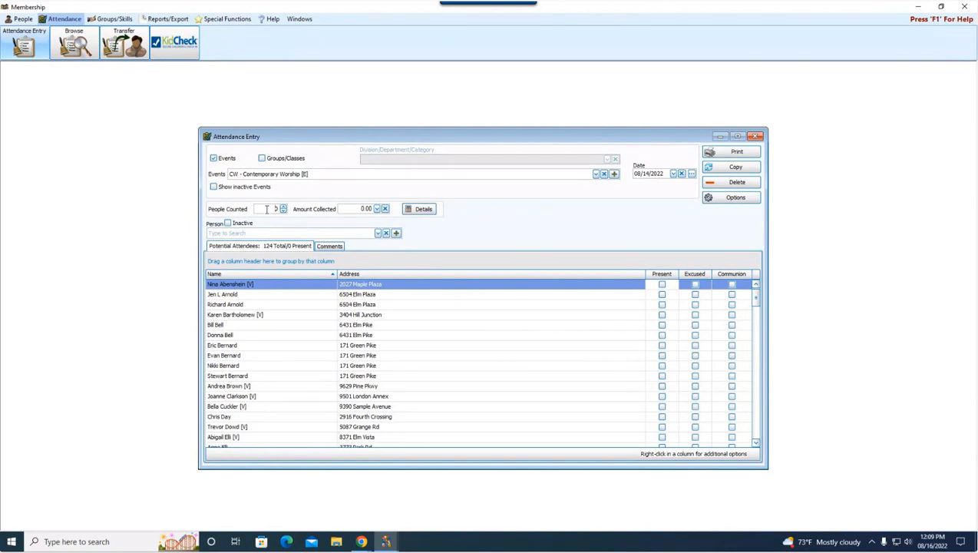
text(75)
key(Delete)
click(357, 208)
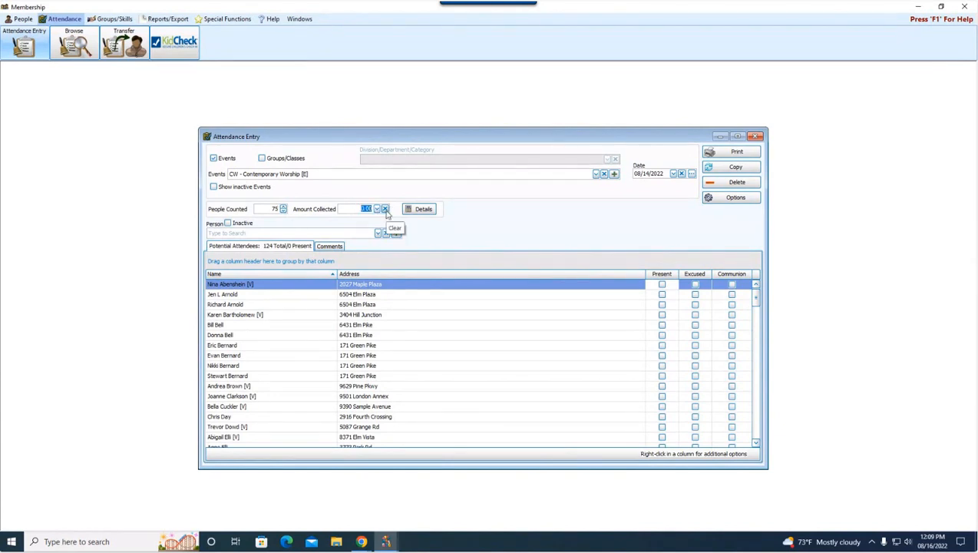
text(3500)
click(416, 214)
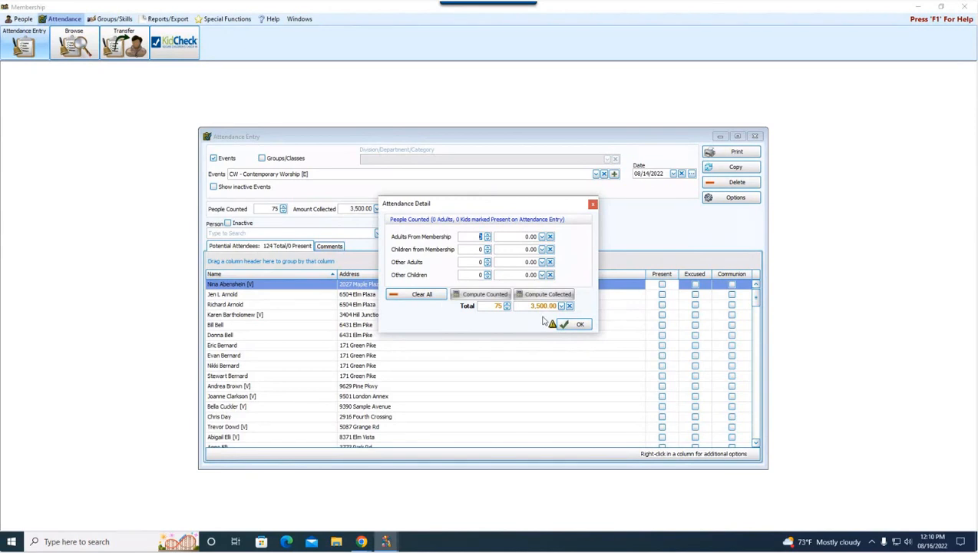
click(580, 324)
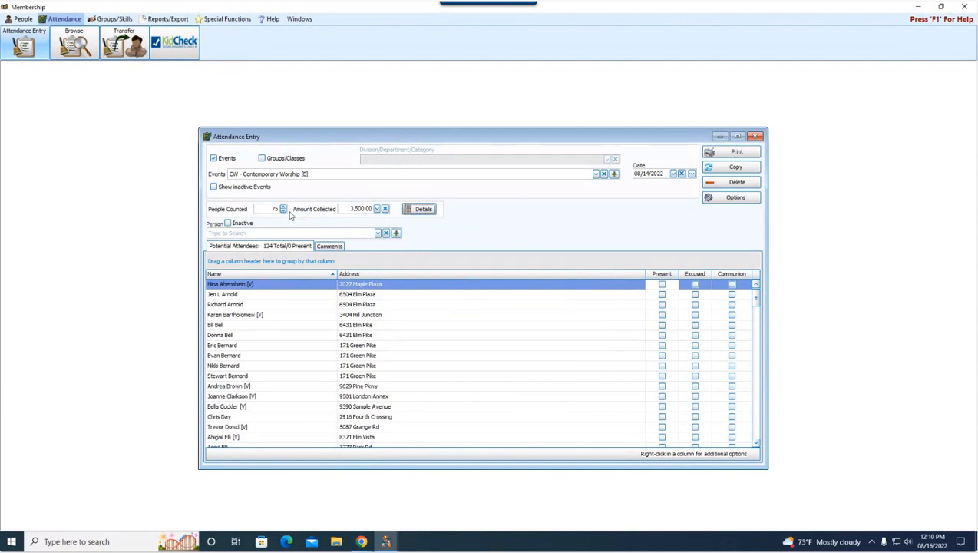
Step: Reopen Attendance Entry with events only and reload Contemporary Worship for 08/14/2022
click(754, 137)
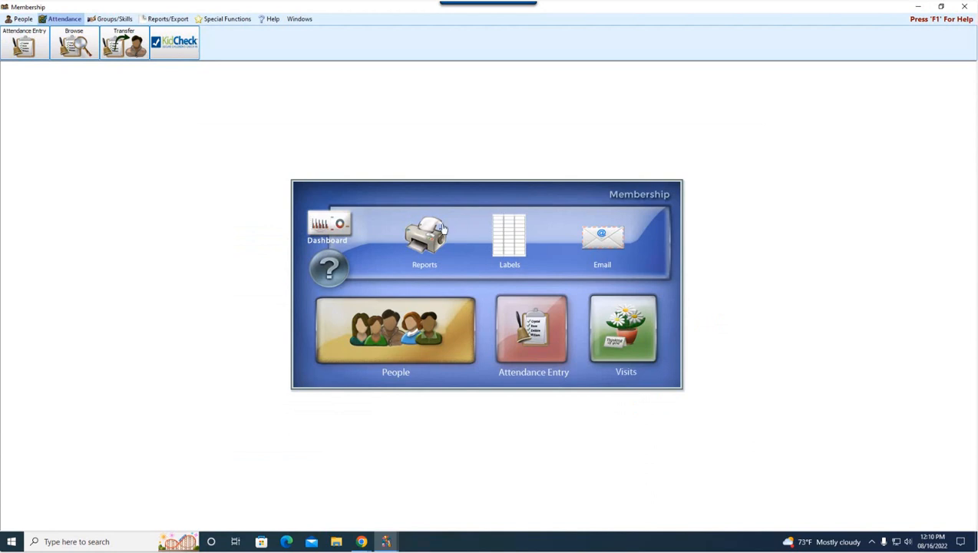
click(32, 38)
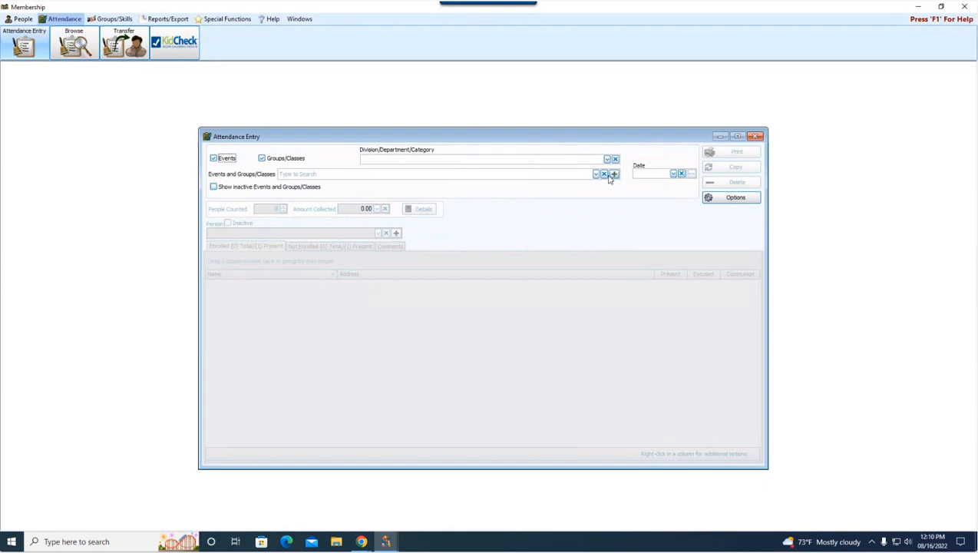
click(596, 175)
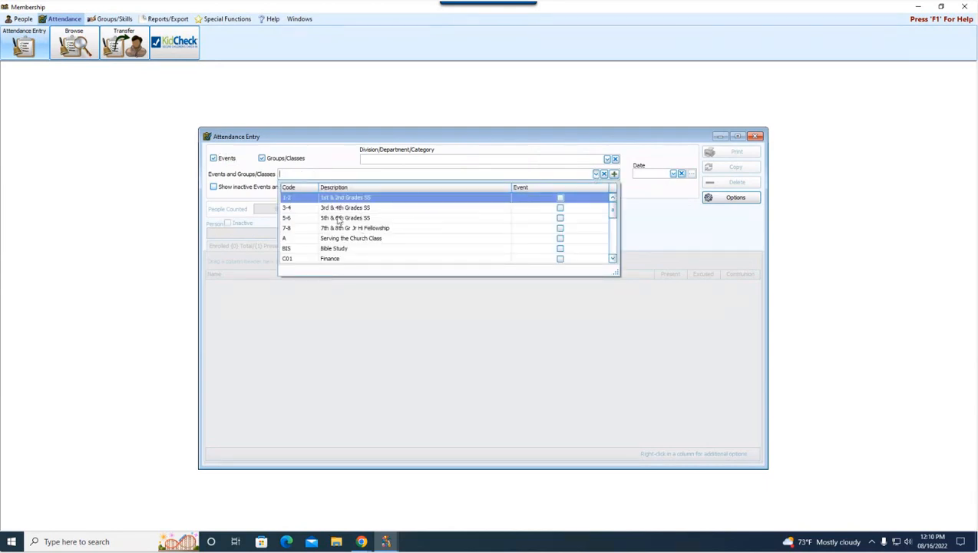
click(285, 159)
click(596, 174)
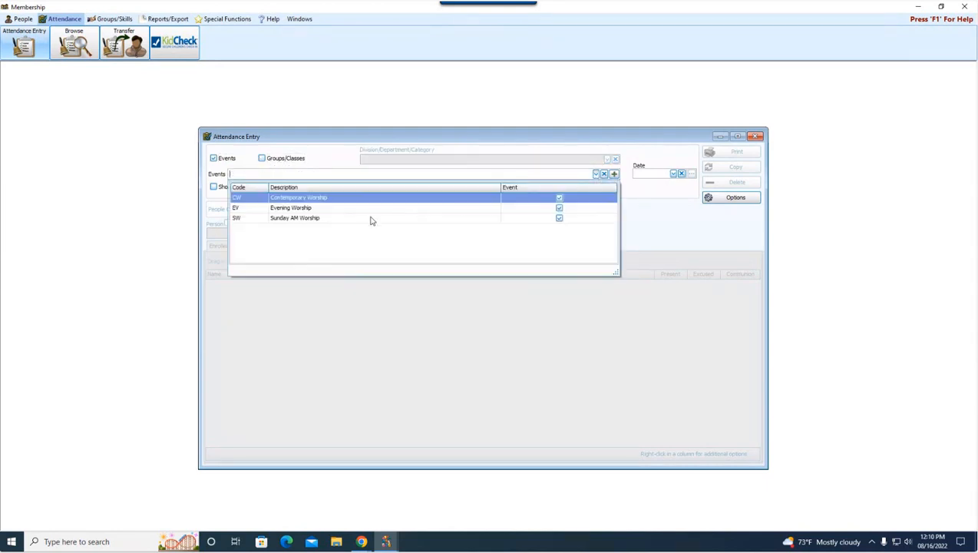
click(345, 200)
click(674, 174)
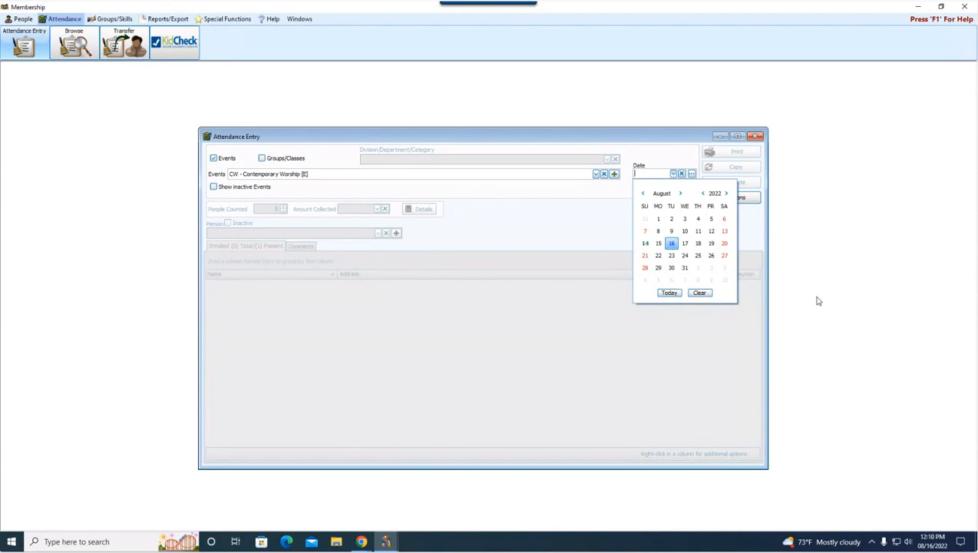
click(644, 243)
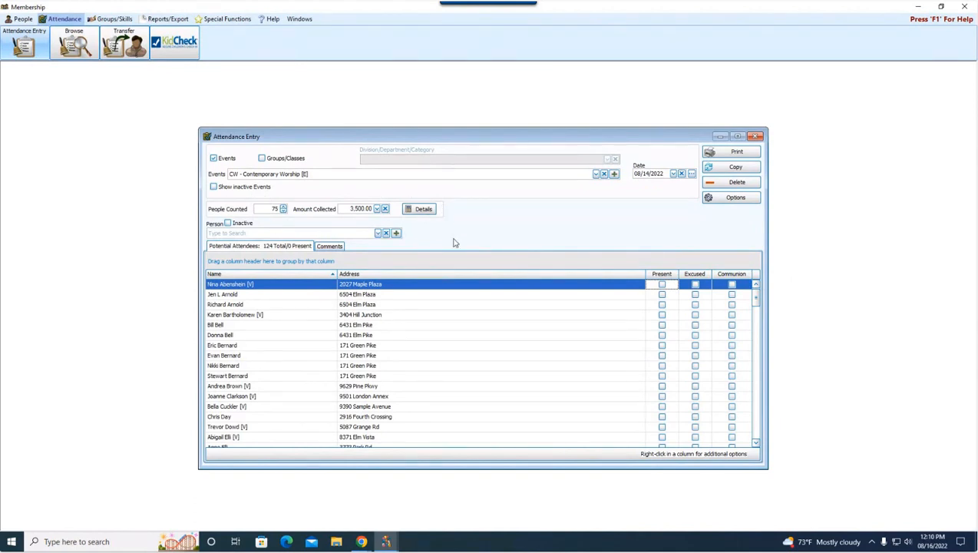
Step: View the Maintain Attendance Event Codes list, then close Attendance Entry
click(616, 176)
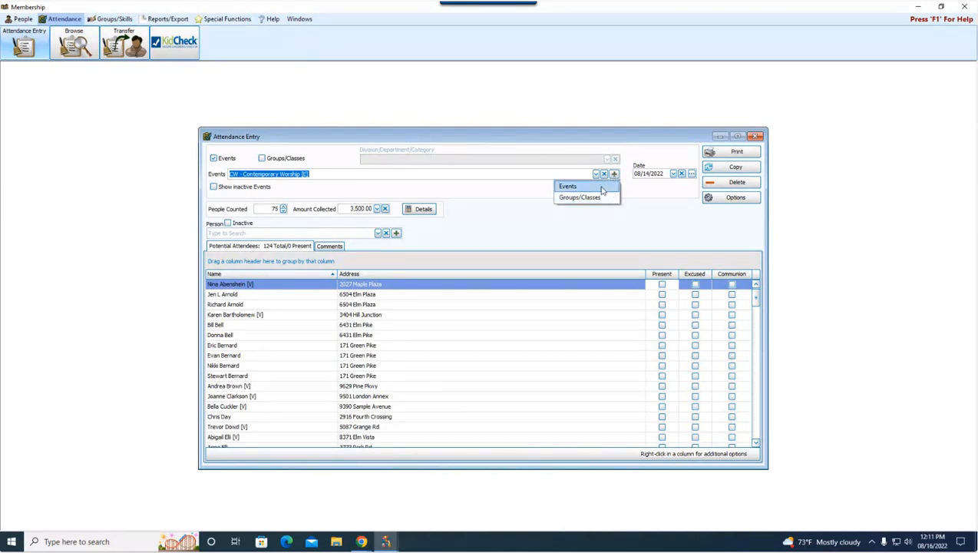
click(603, 190)
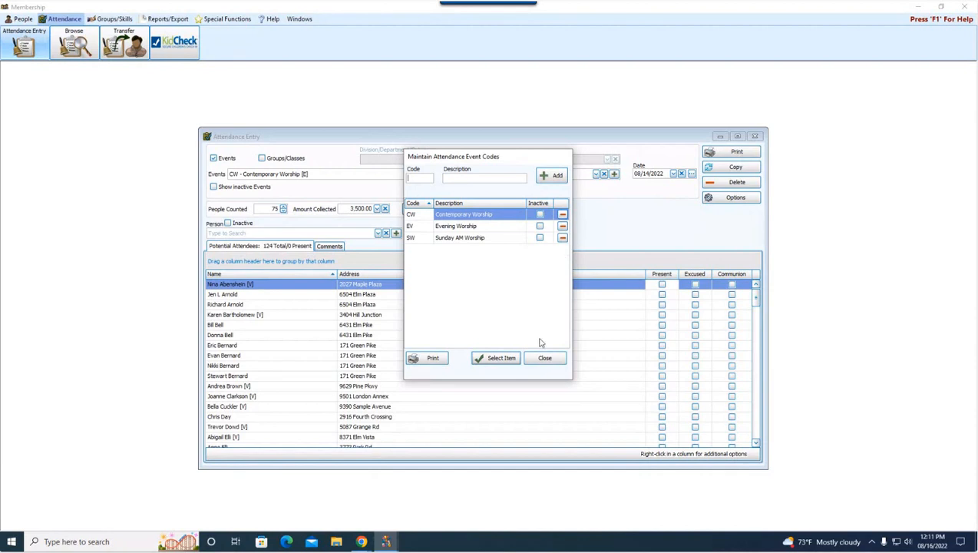
click(554, 357)
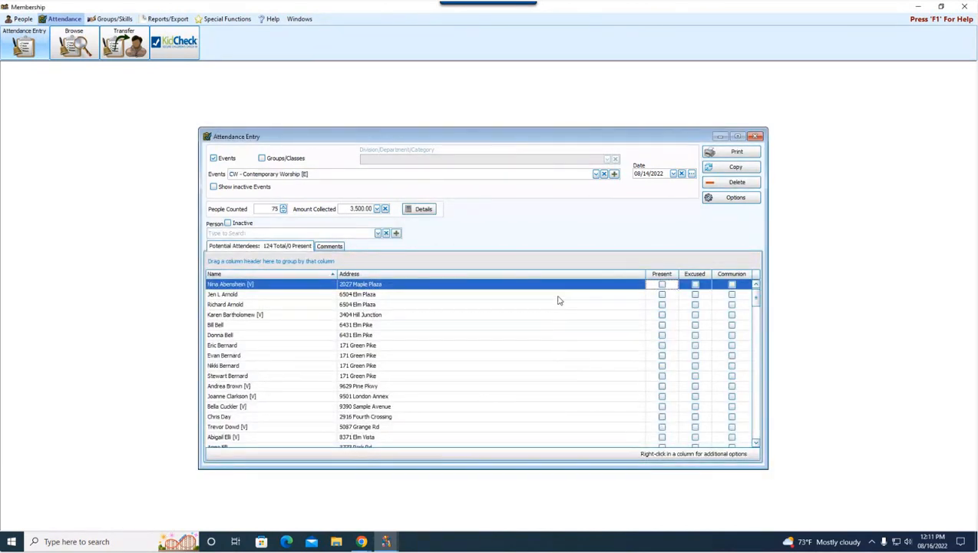
click(756, 137)
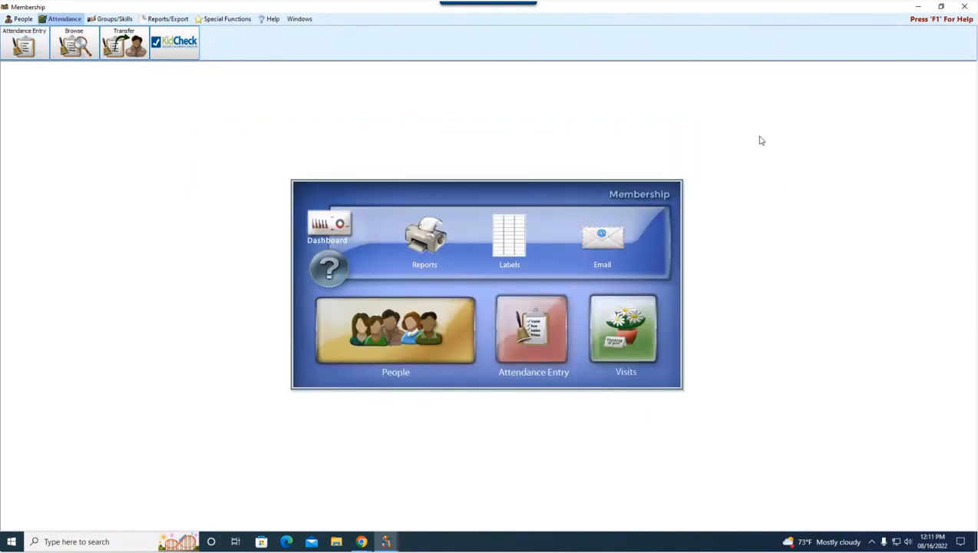
Step: Start a new events-only entry for SW - Sunday AM Worship dated 08/07/2022
click(38, 47)
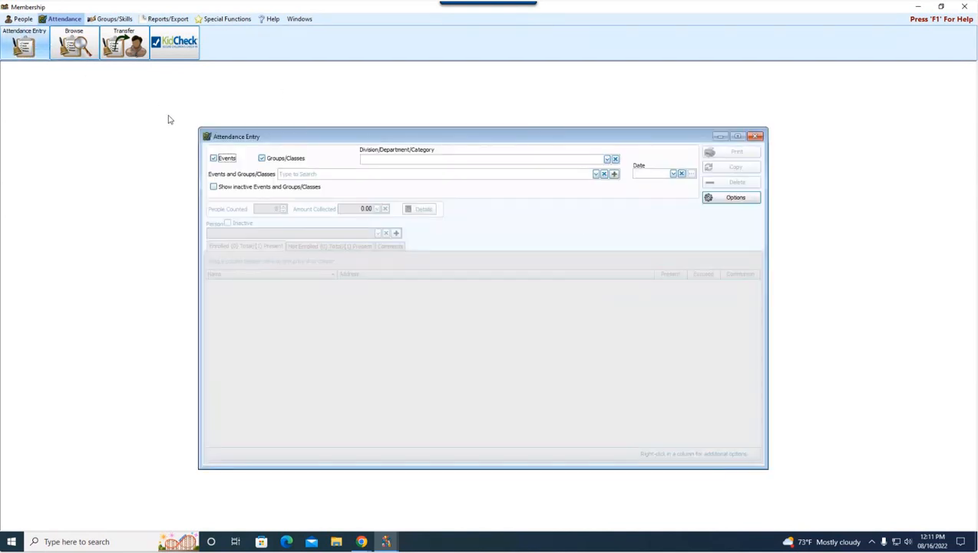
click(595, 174)
click(304, 163)
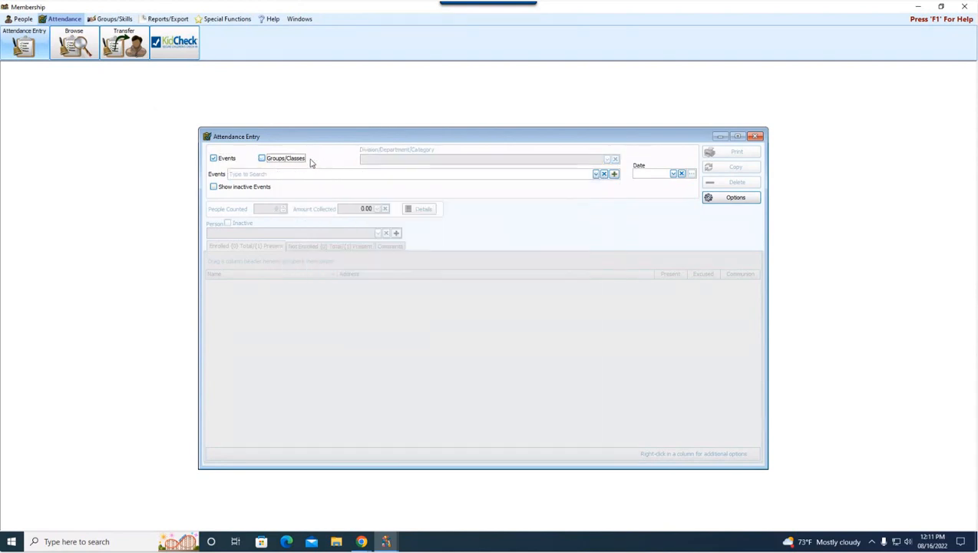
click(596, 174)
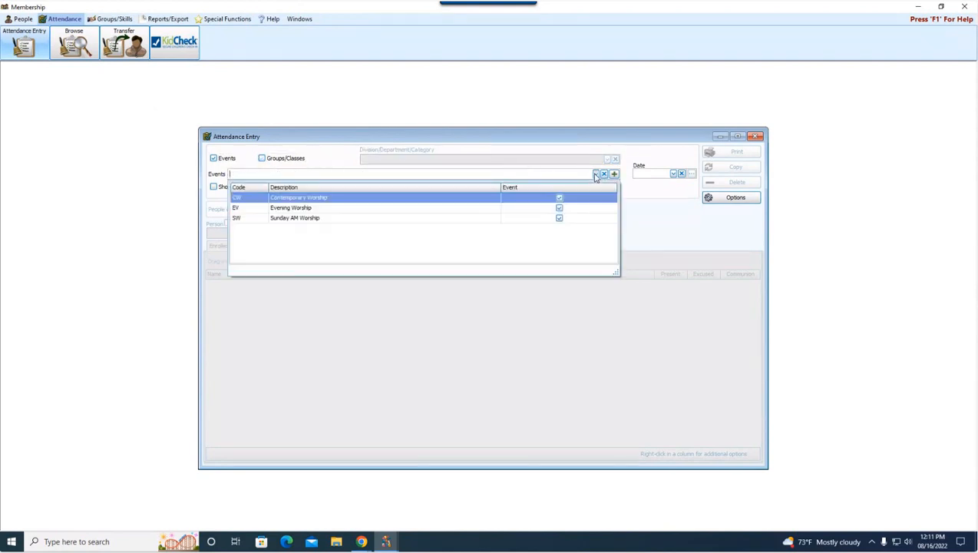
click(316, 222)
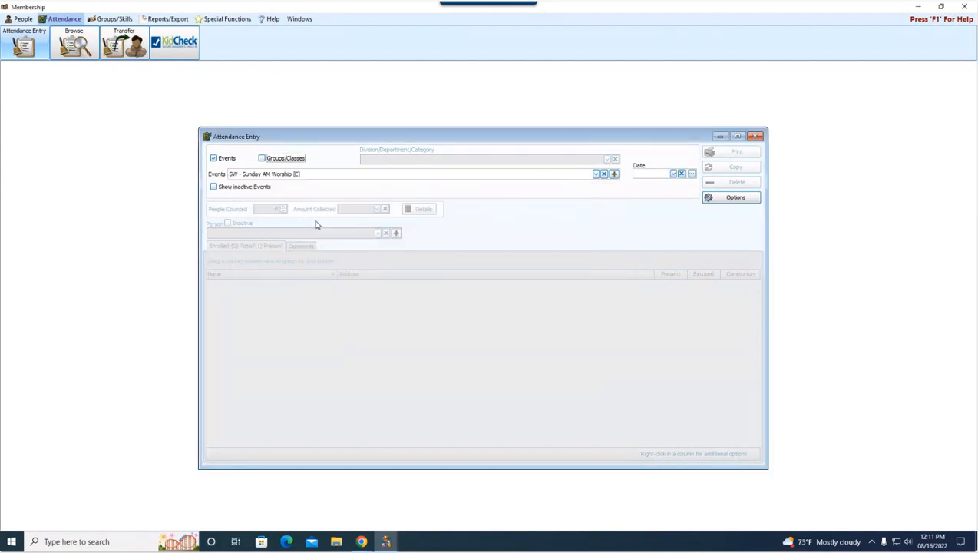
click(674, 174)
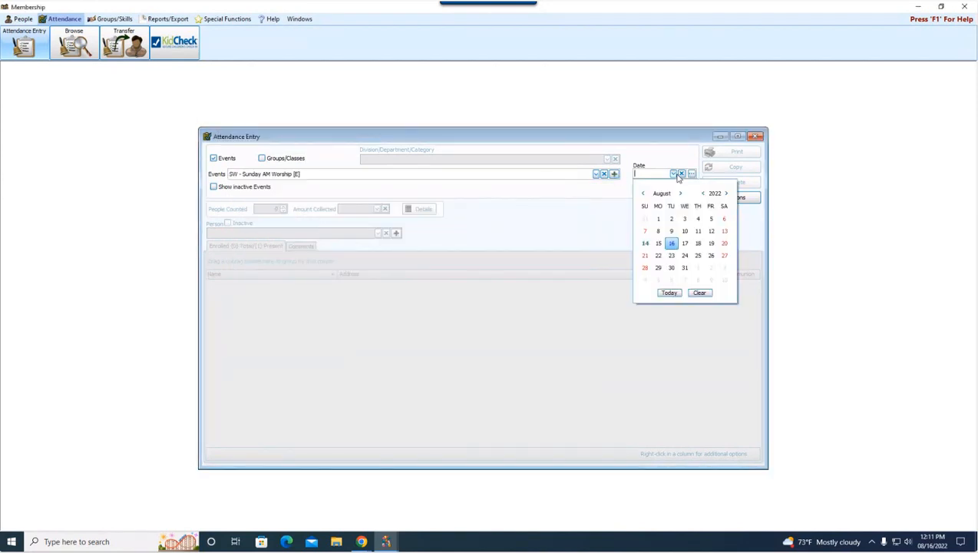
click(645, 230)
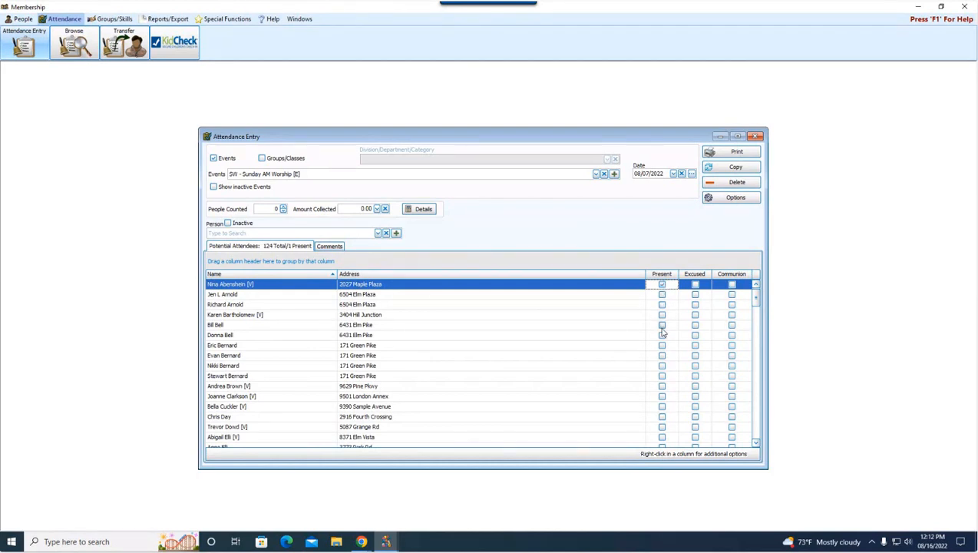
Step: Mark four more attendees present, bringing Sunday AM Worship to 5 present
click(661, 325)
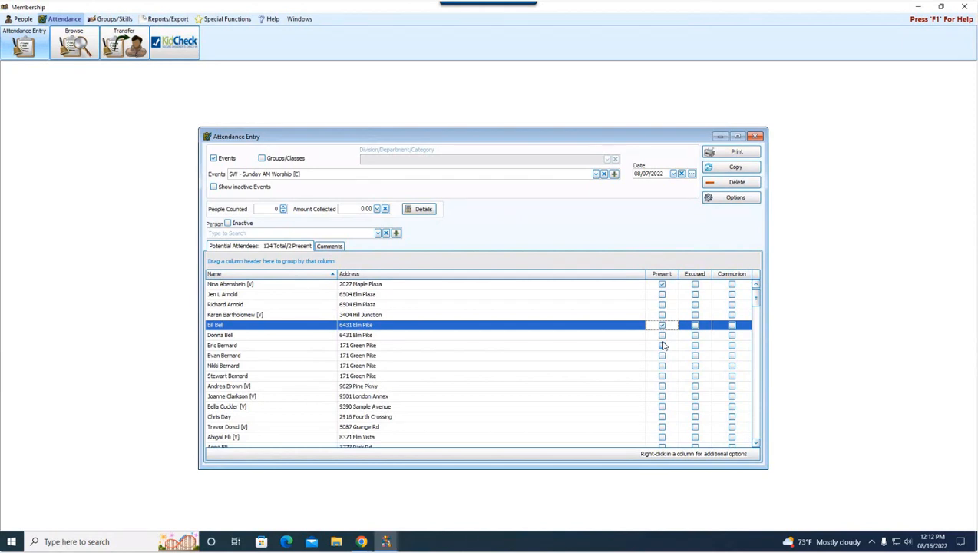
key(Down)
key(Down)
key(Down)
key(Down)
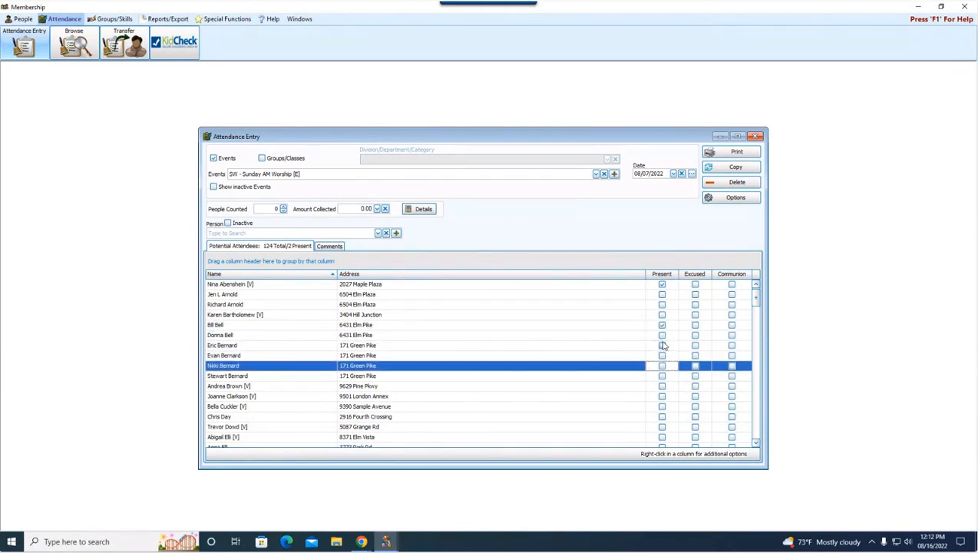
key(Up)
key(Up)
key(Up)
key(Up)
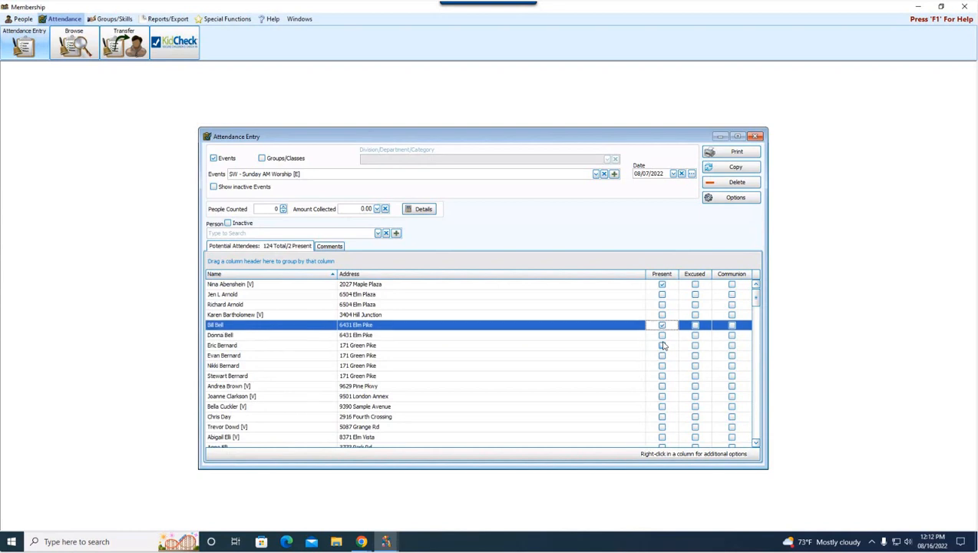
key(Down)
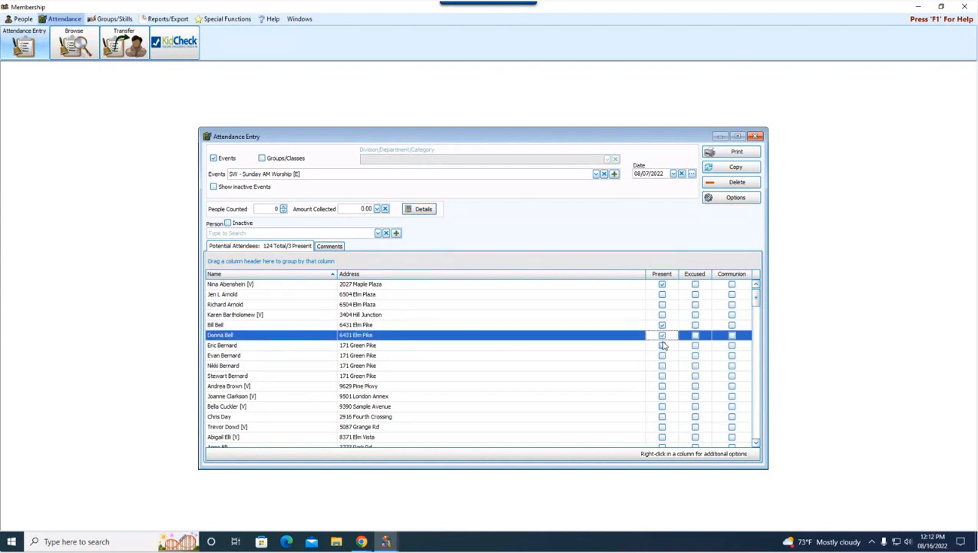
key(Down)
key(Down)
key(Down)
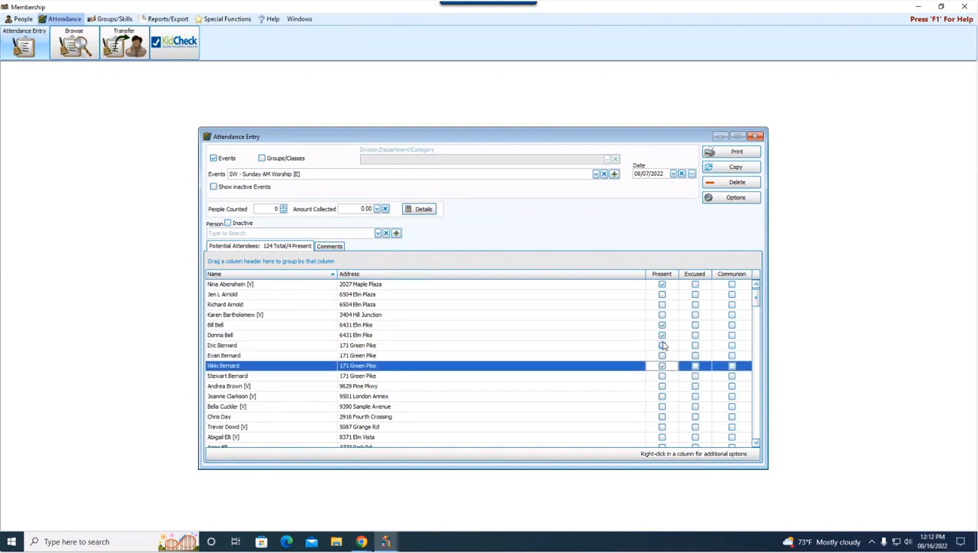
key(Down)
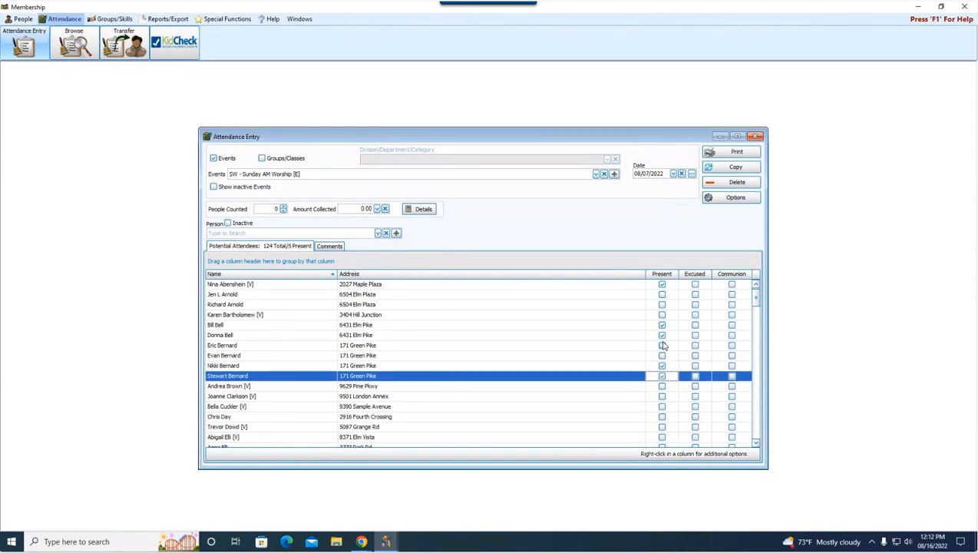
key(Up)
key(Up)
key(Up)
key(Up)
key(Up)
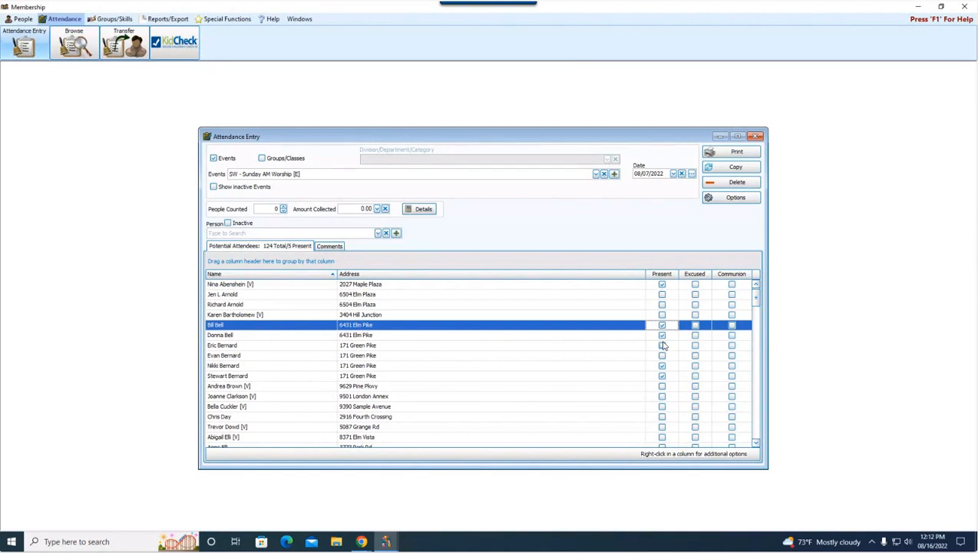
click(755, 443)
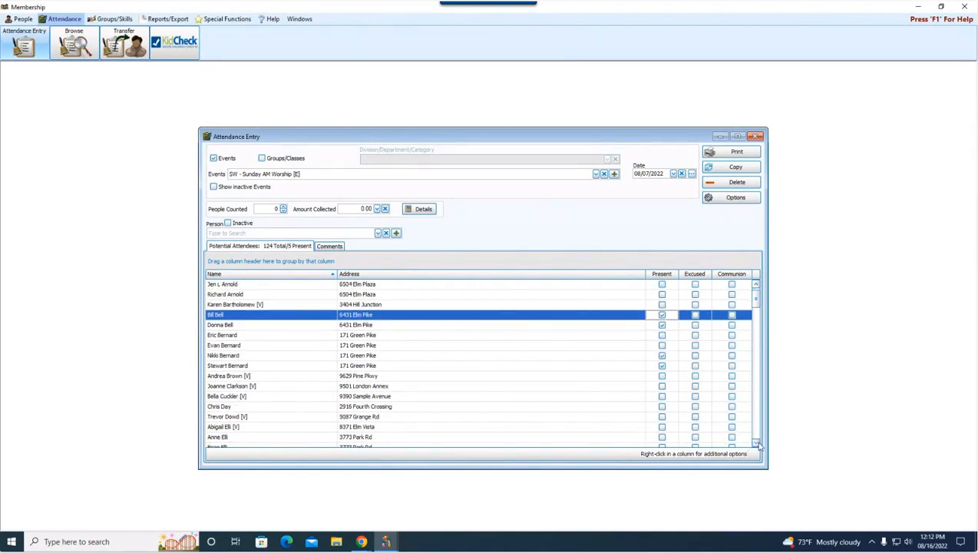
click(756, 442)
click(756, 443)
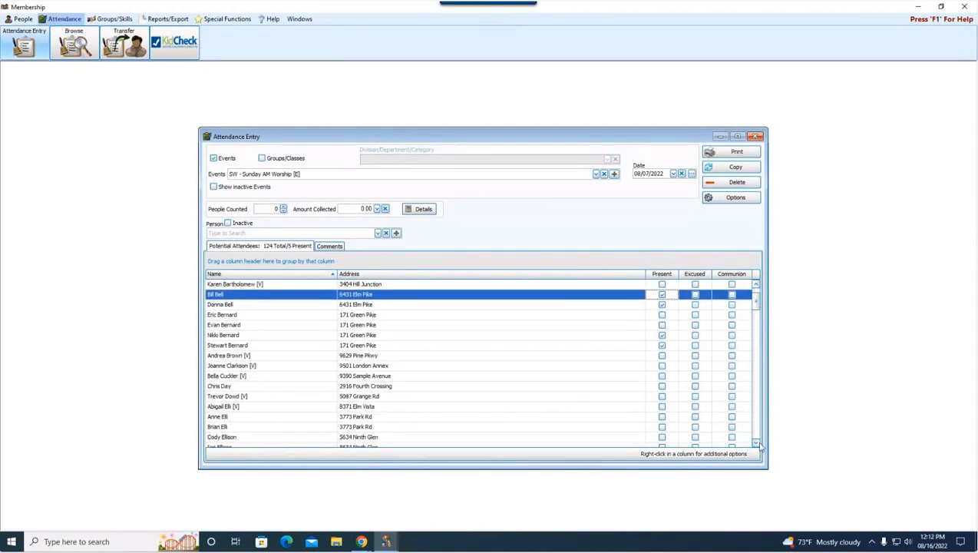
click(246, 317)
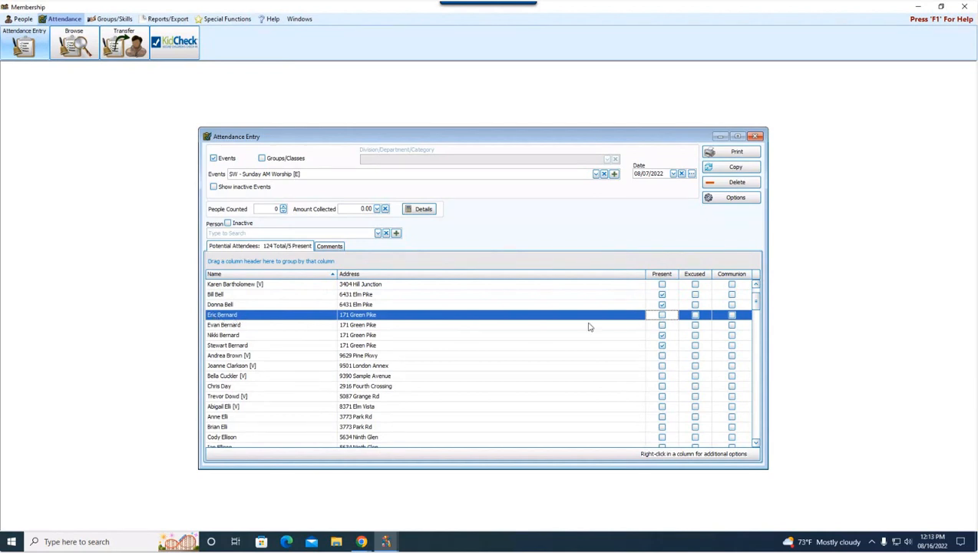
Step: Mark a whole family present at once via the Present column's right-click options
right_click(673, 320)
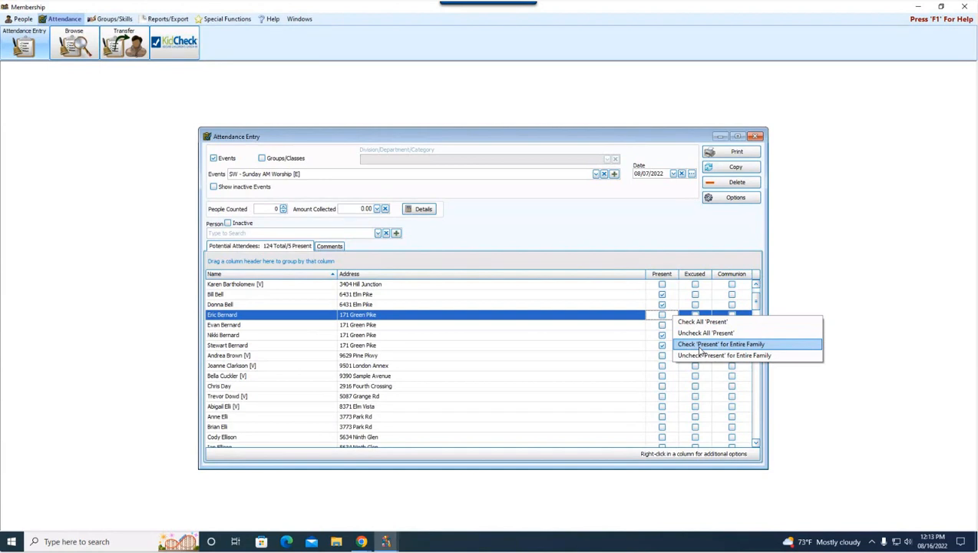
click(700, 344)
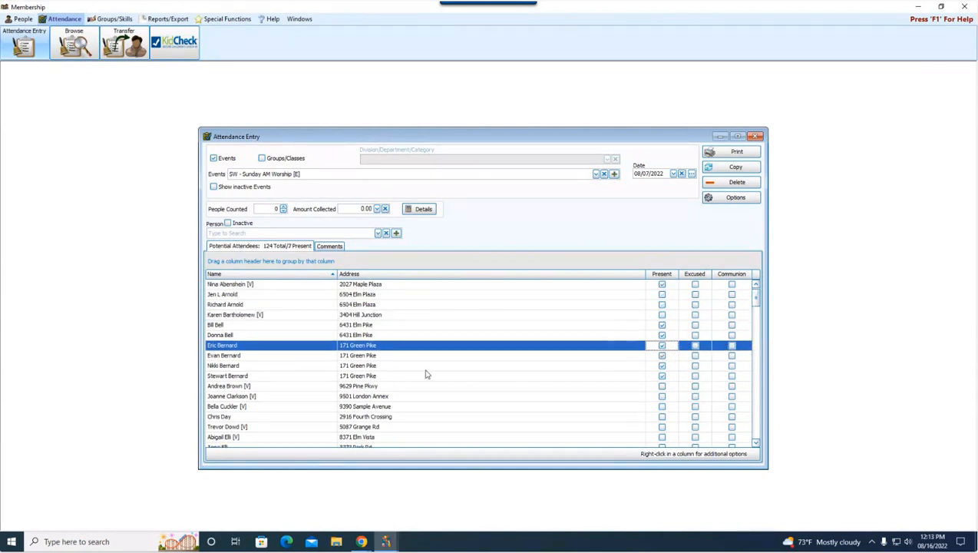
click(277, 357)
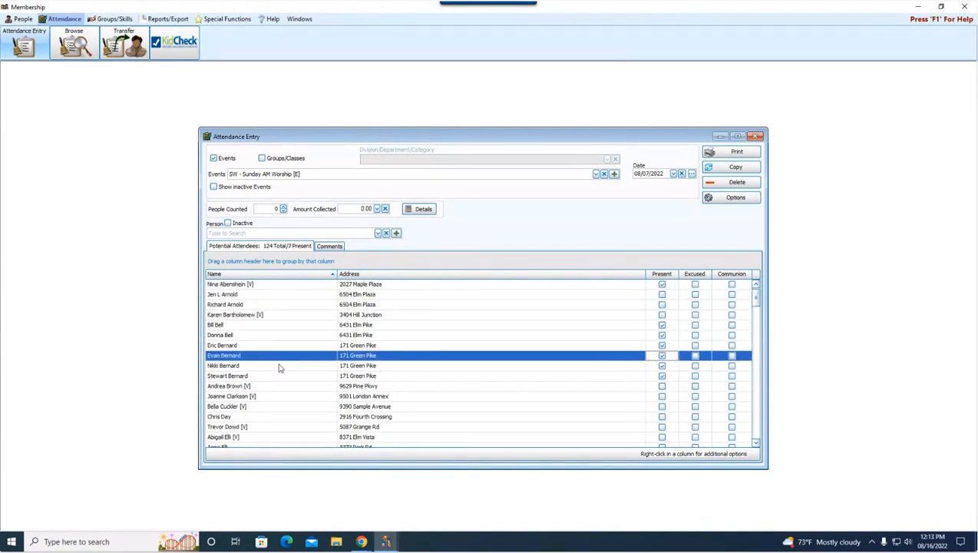
click(280, 366)
click(285, 376)
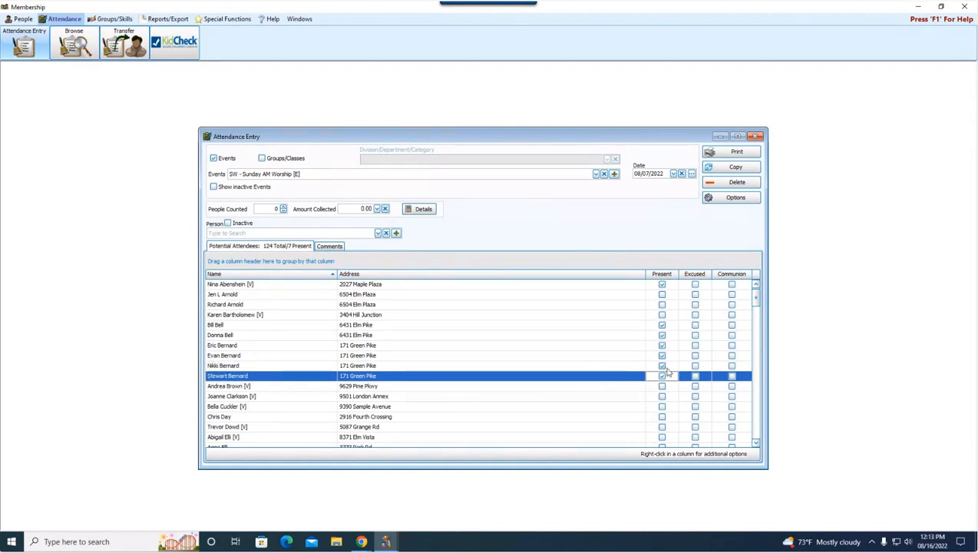
Step: Mark the visitor present too, raising the count to 8 present
scroll(666, 387, down, 5)
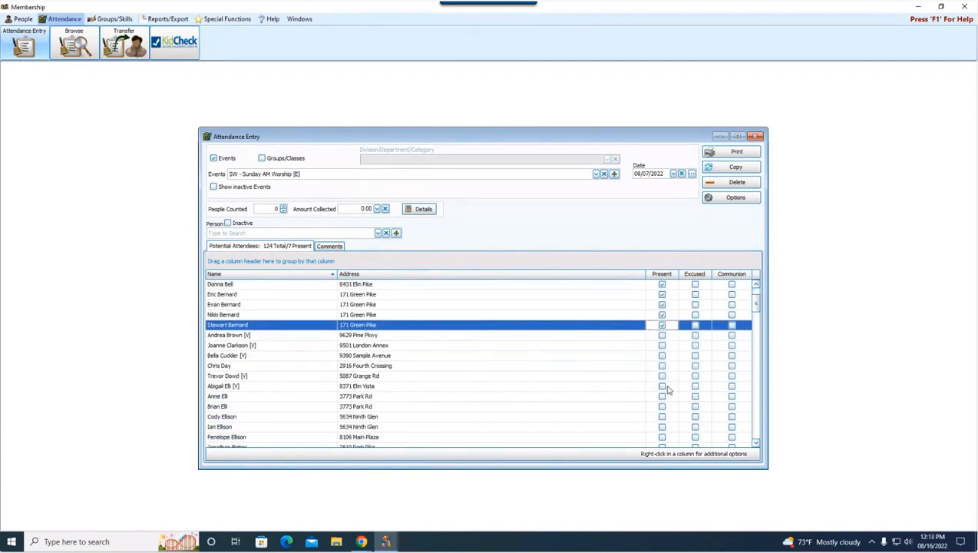
click(600, 386)
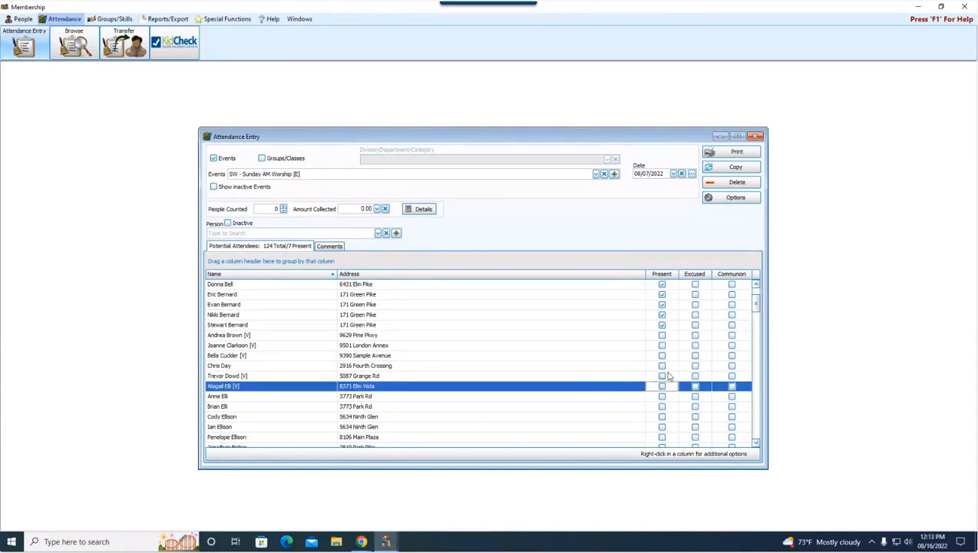
right_click(672, 391)
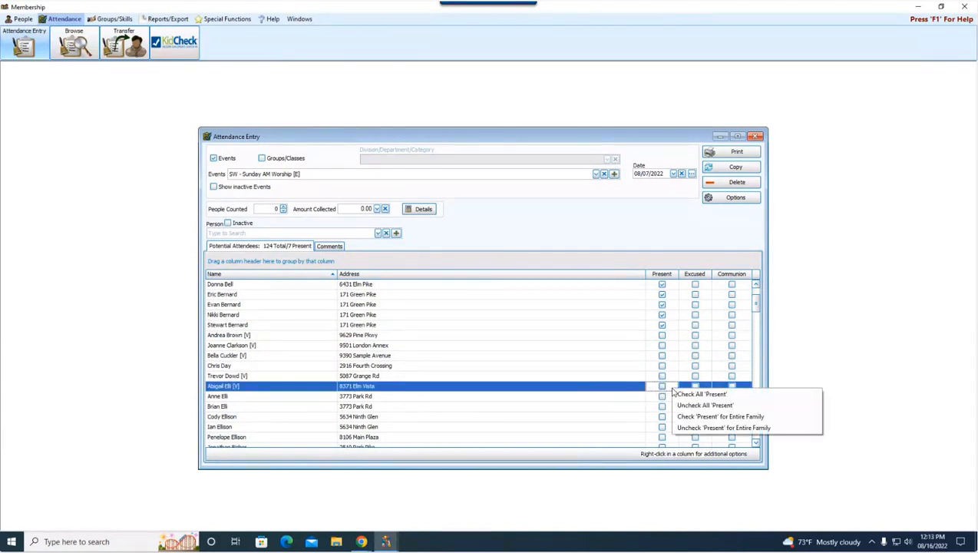
click(695, 416)
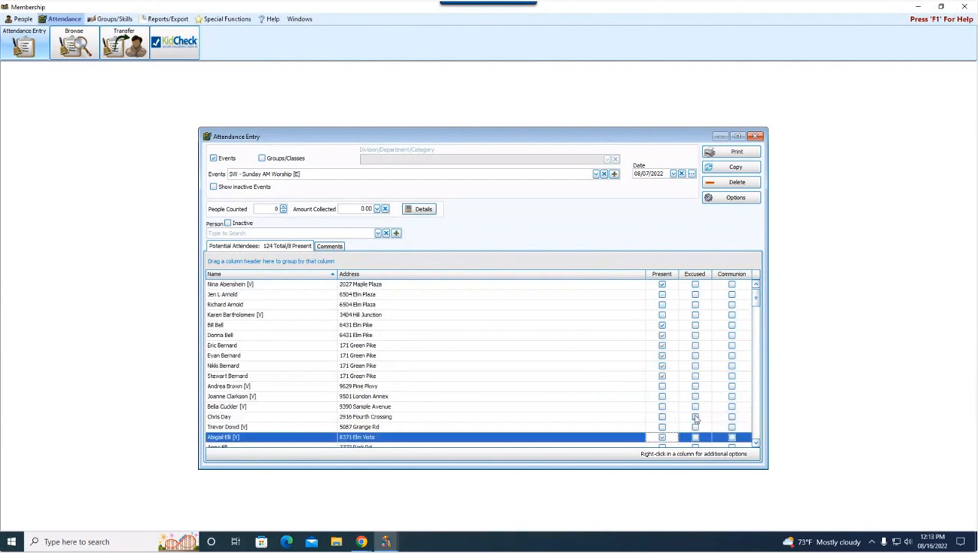
scroll(700, 406, down, 1)
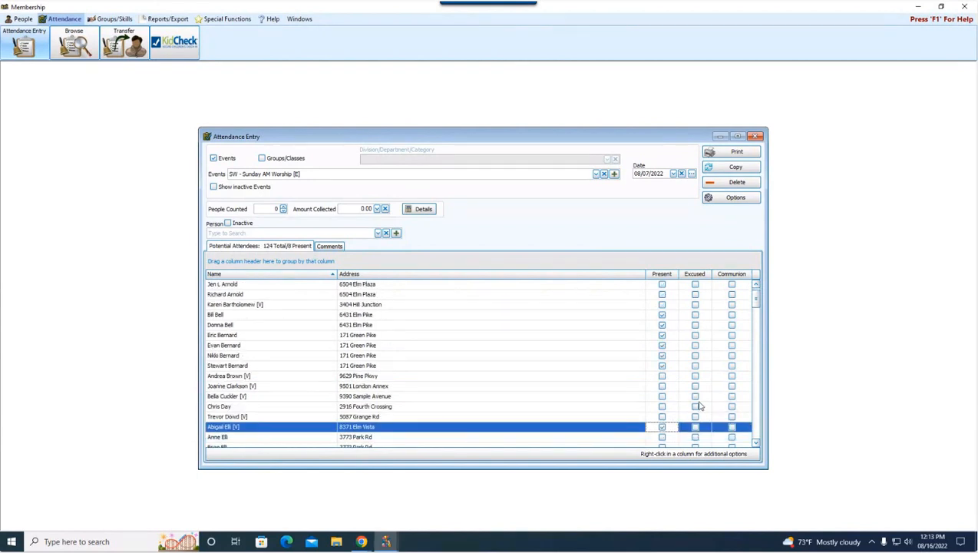
scroll(700, 406, down, 1)
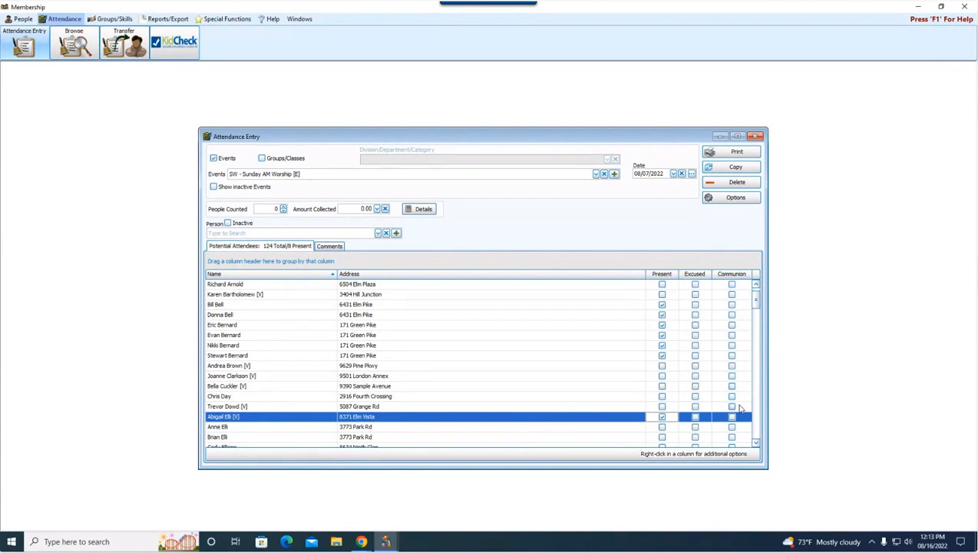
Step: Check Communion for everyone present except one member, and mark another visitor present (10 present)
click(743, 286)
right_click(744, 288)
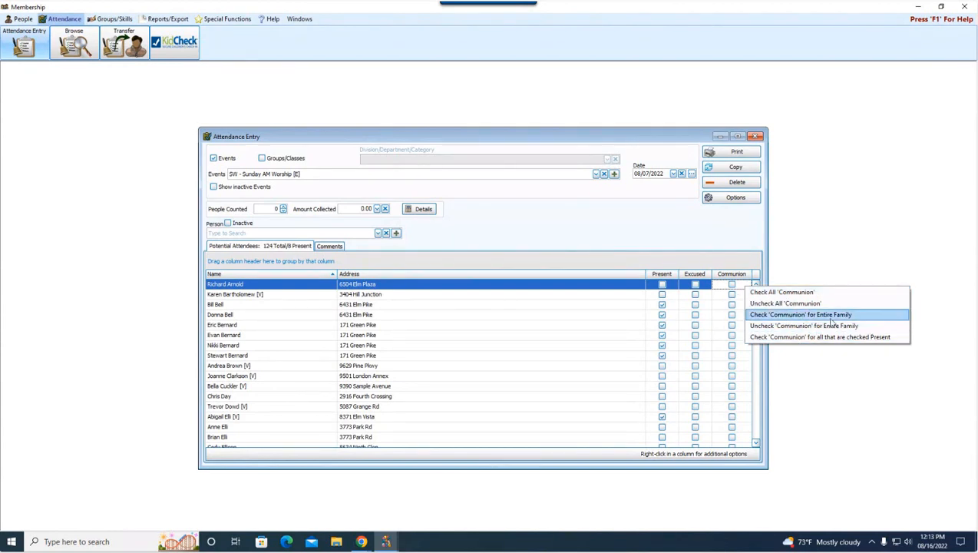
click(869, 342)
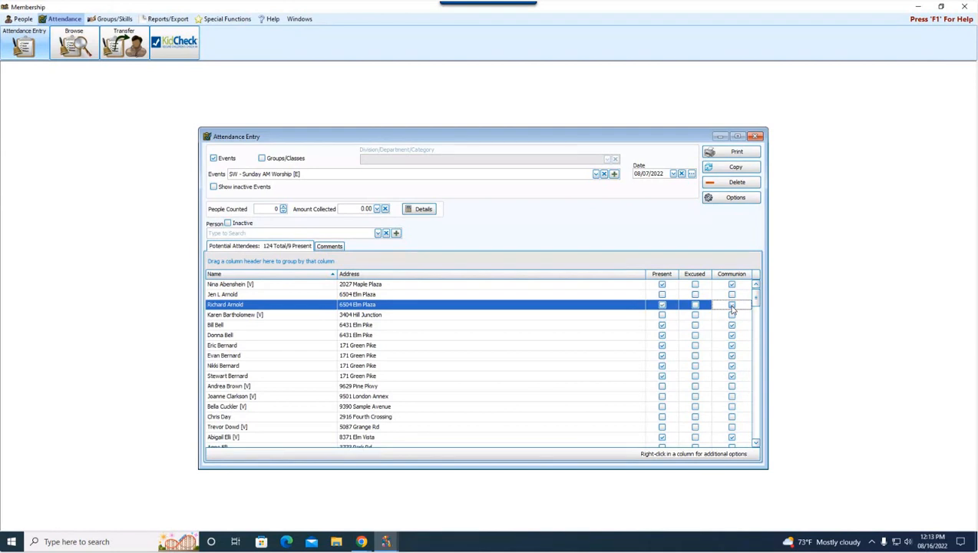
click(663, 306)
click(732, 388)
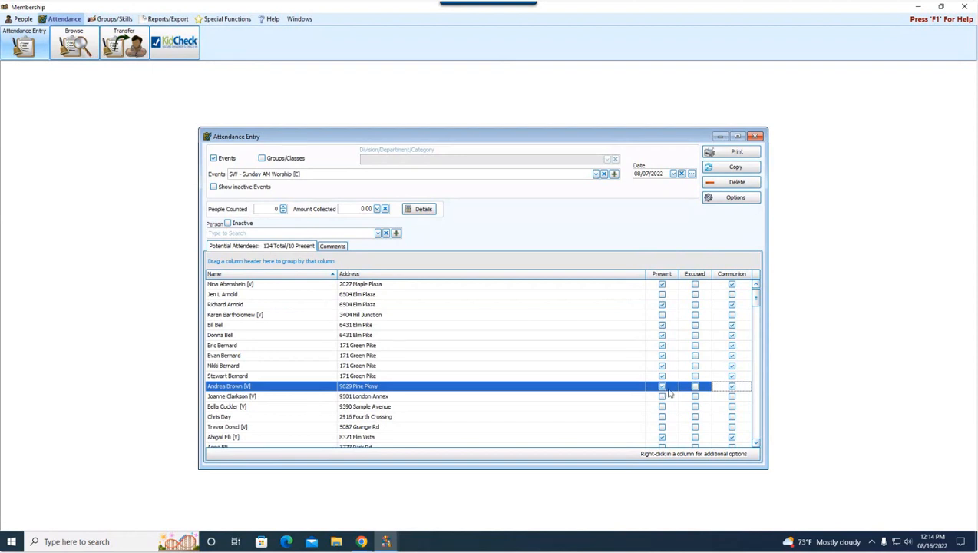
mouse_move(756, 299)
mouse_down()
mouse_move(757, 343)
mouse_move(756, 301)
mouse_up()
Step: Add a visitor found by partial name as present (11 present) and show the Comments fields
click(282, 235)
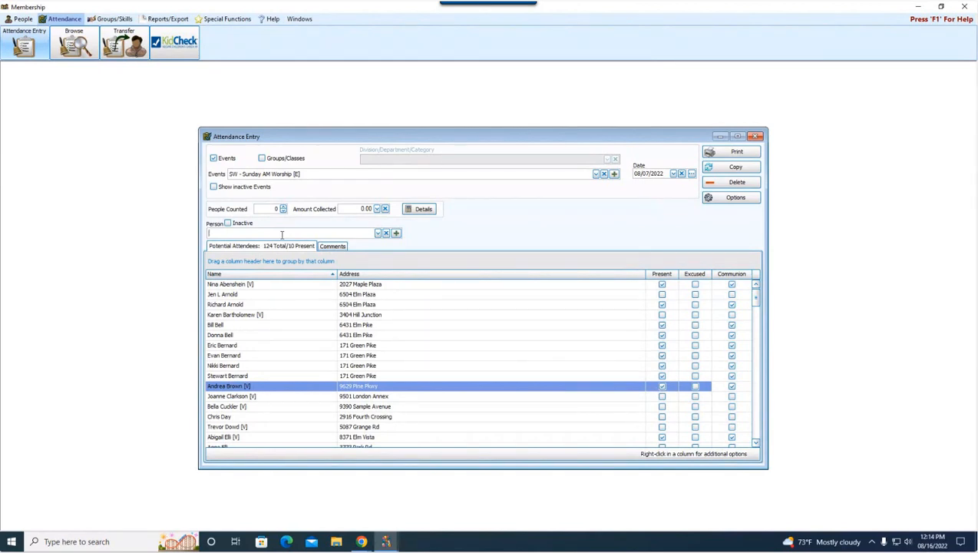
text(tre)
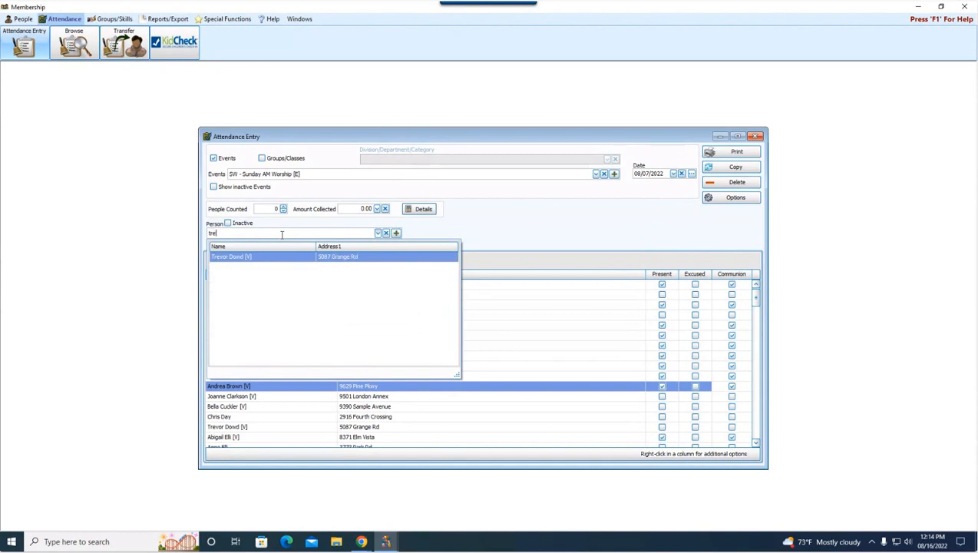
key(Return)
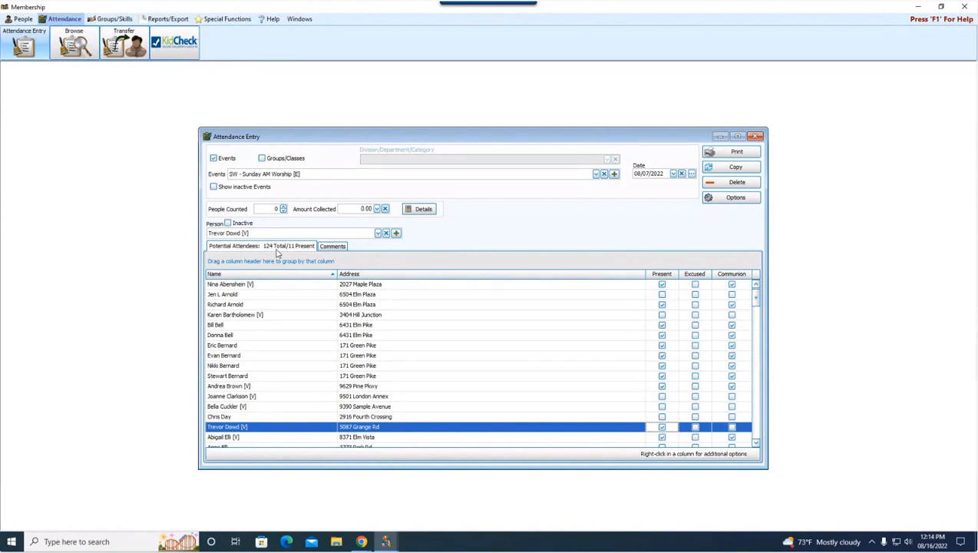
click(330, 247)
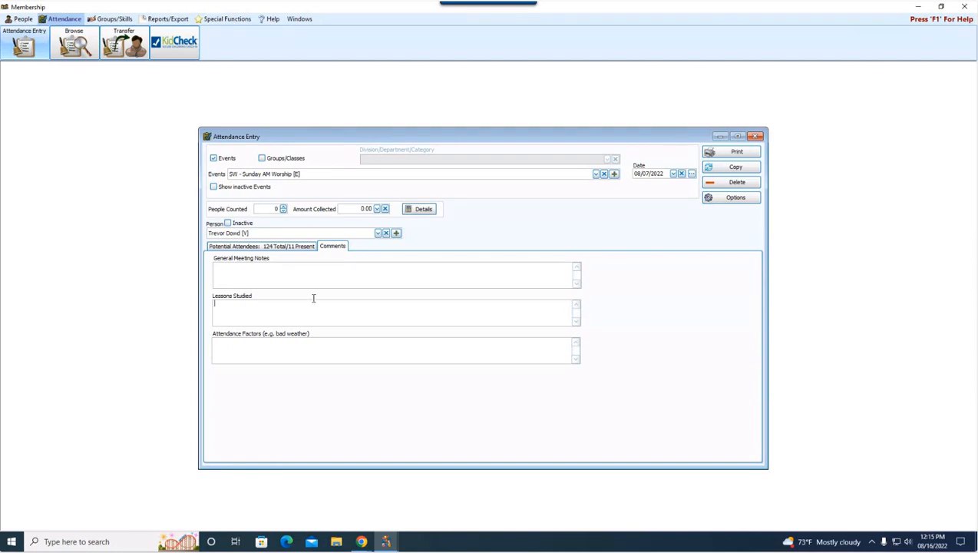
click(312, 276)
Step: Search Potential Attendees for the newcomer's name with Inactive included, then start adding a new person
click(241, 247)
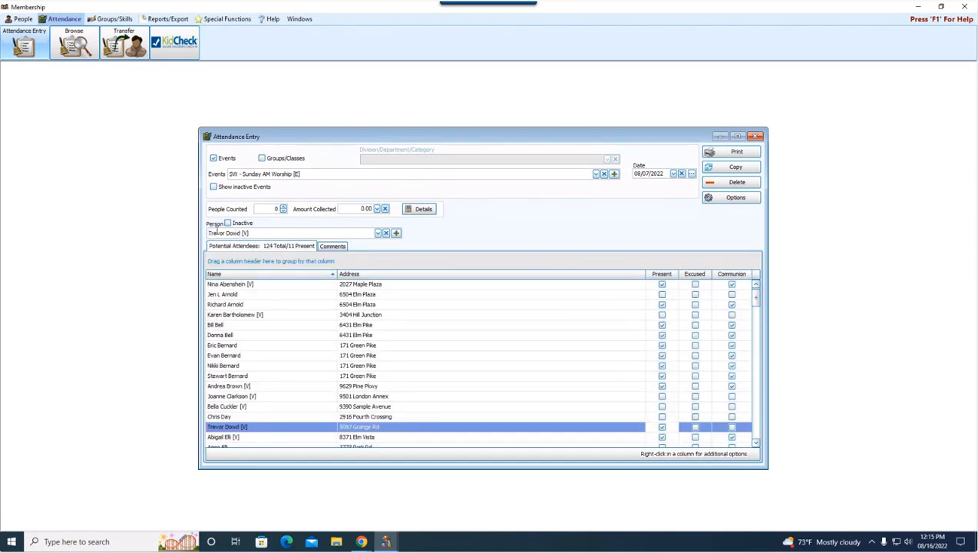
click(267, 233)
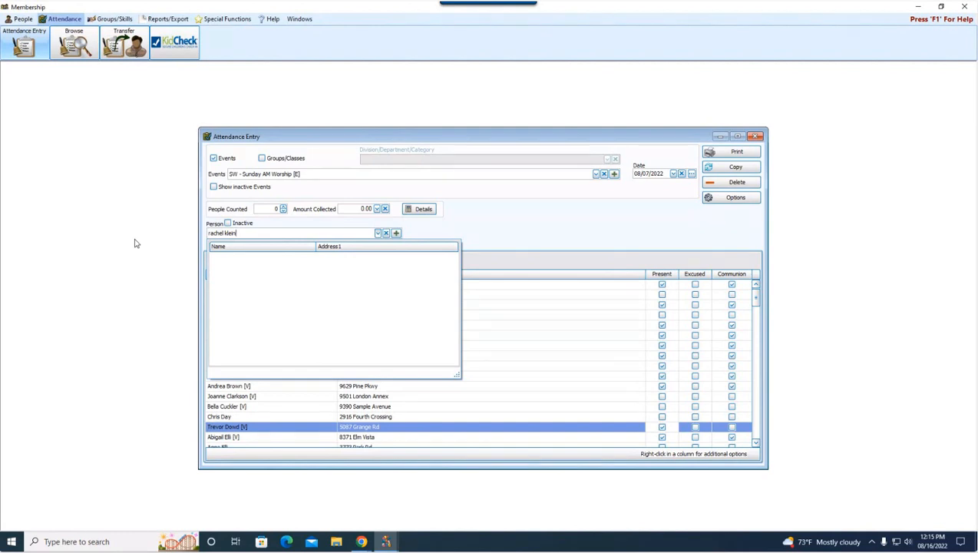
click(228, 222)
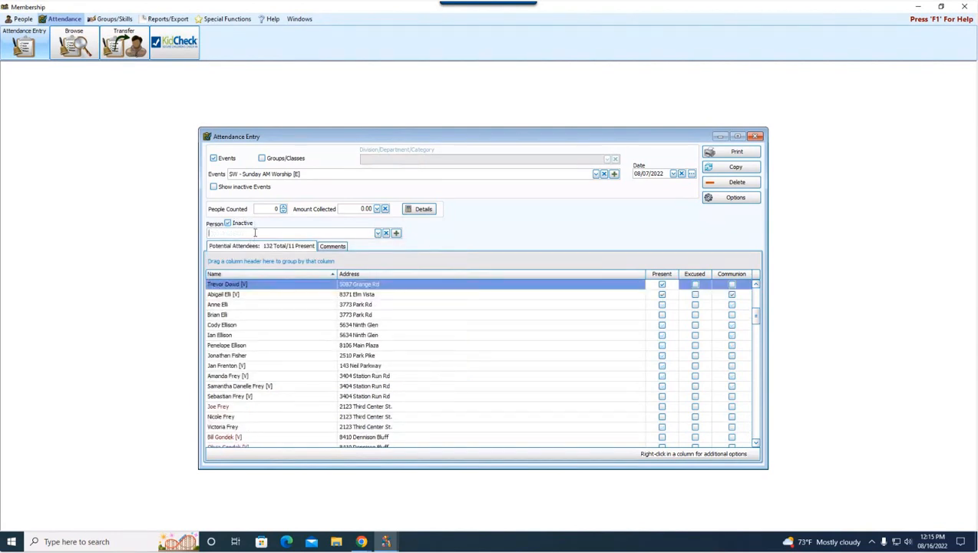
click(254, 233)
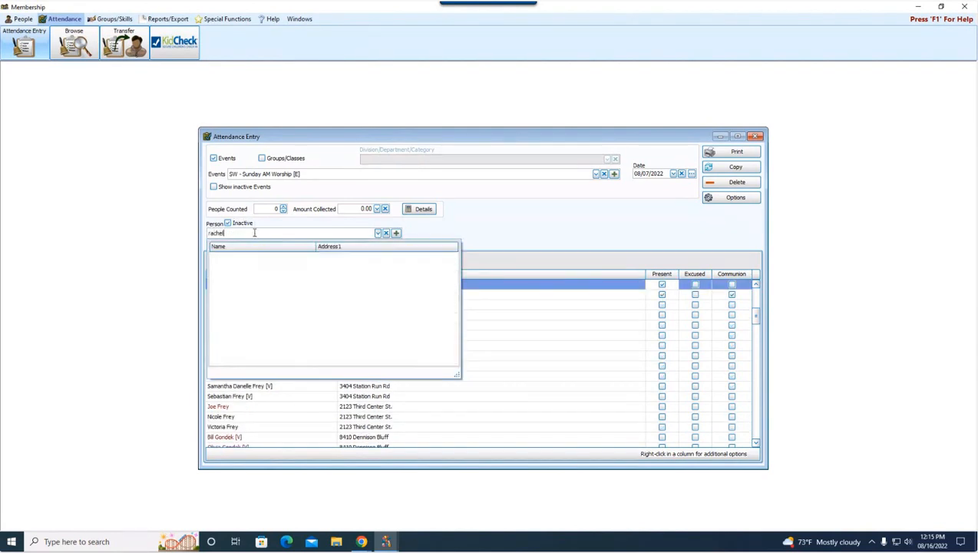
click(397, 234)
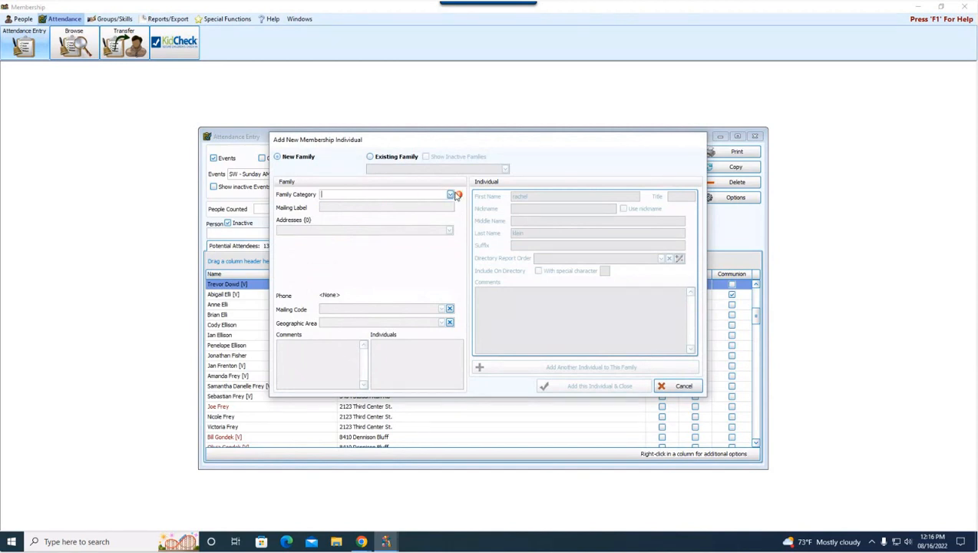
Step: Set Family Category to Visitors and correct the capitalisation of the newcomer's label, first and last name
click(450, 195)
click(383, 229)
drag(357, 204, 281, 208)
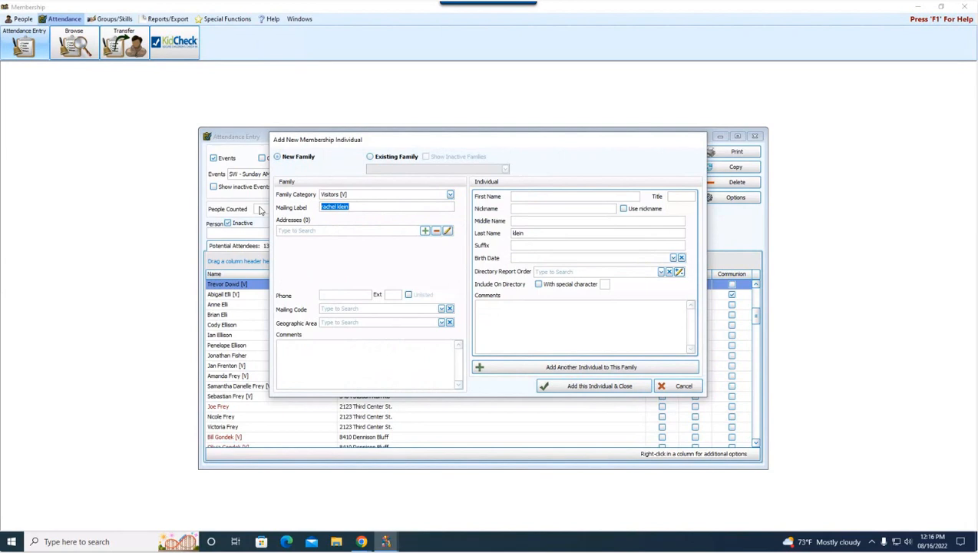
click(542, 197)
double_click(561, 235)
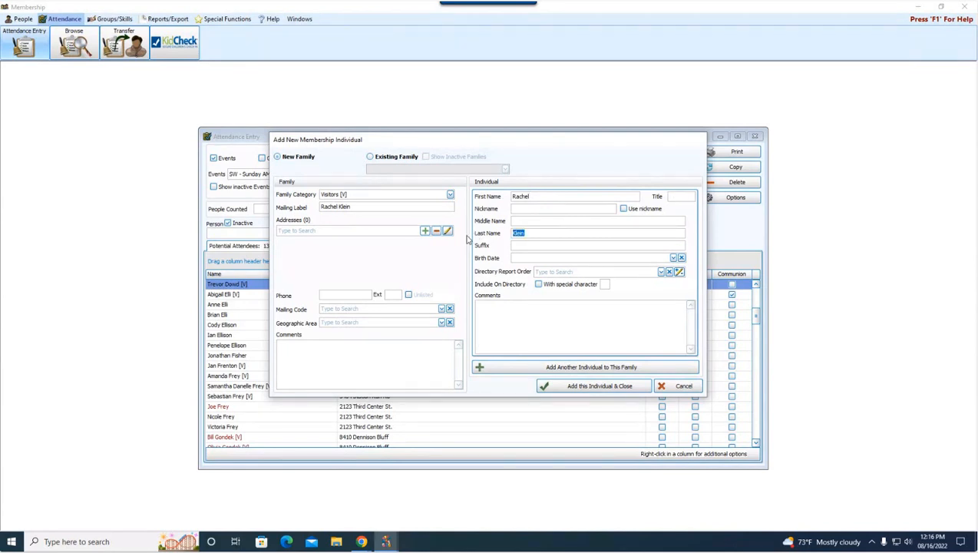
Step: Set Directory Report Order to 1 - Primary, save the individual, and mark them present (12 present)
click(660, 271)
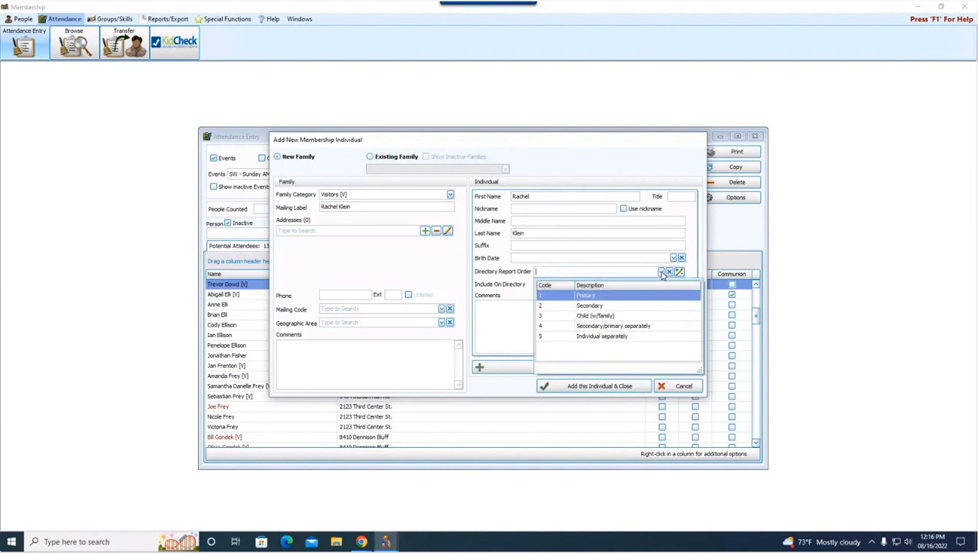
click(596, 296)
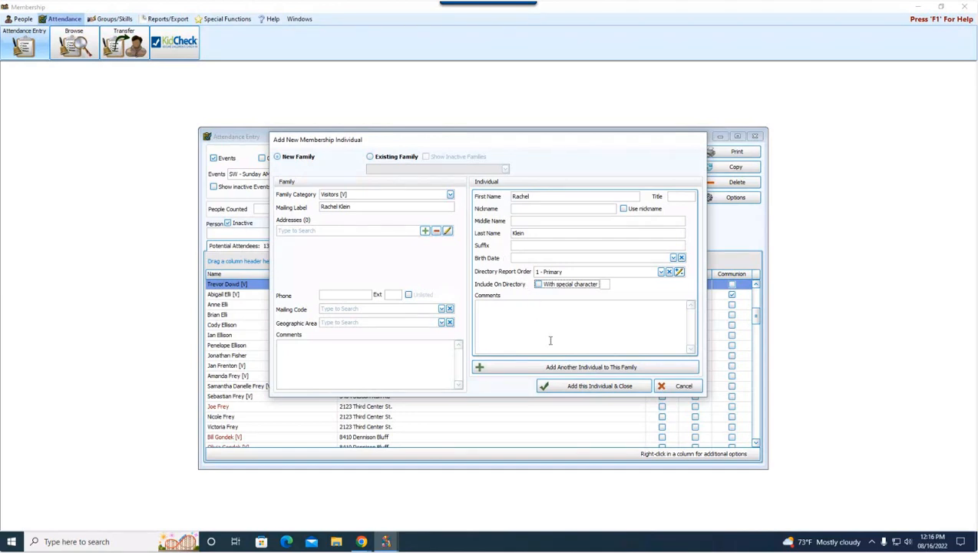
click(577, 391)
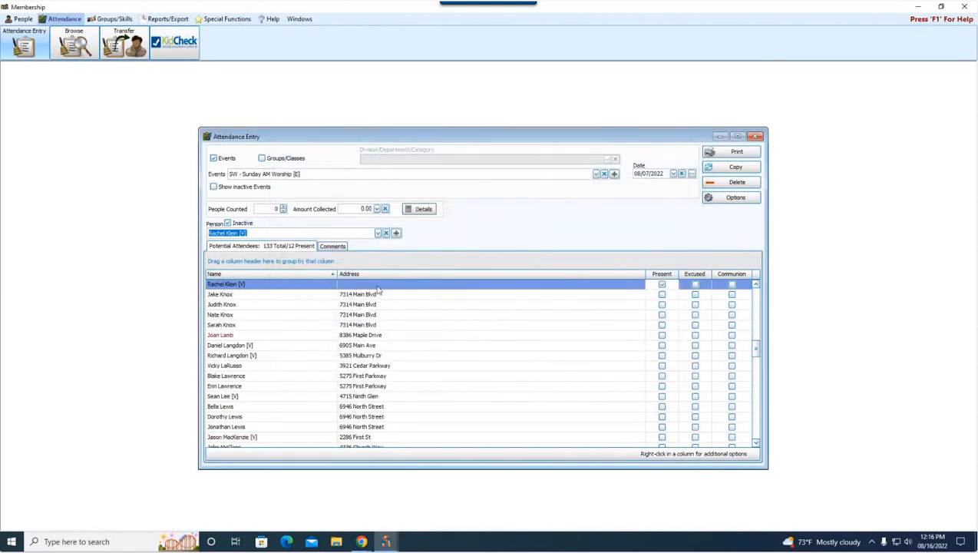
click(662, 285)
click(662, 285)
click(741, 201)
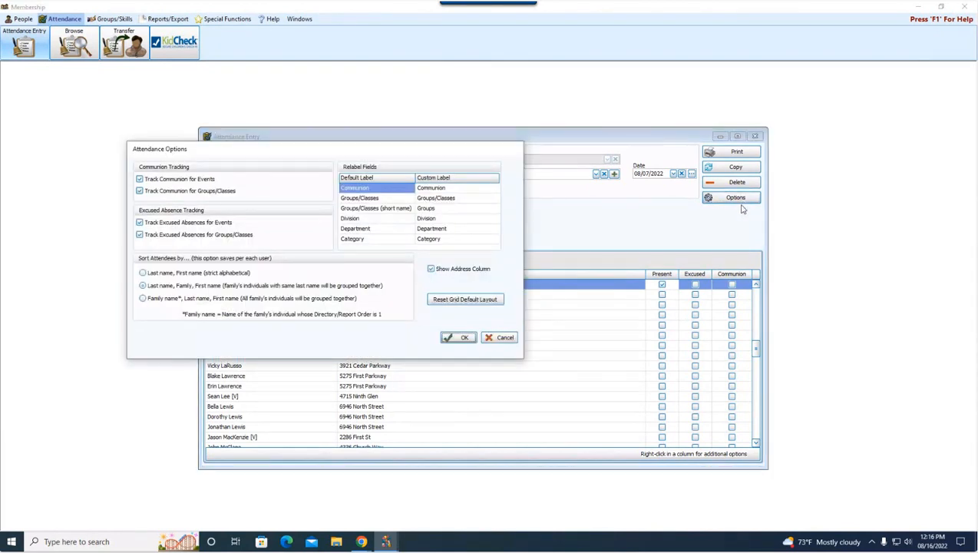
drag(406, 157, 581, 199)
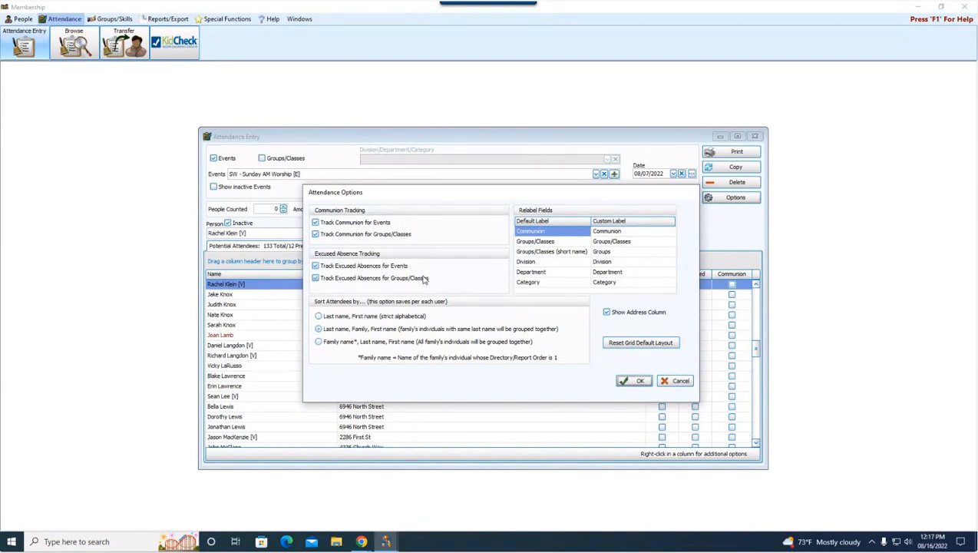
drag(469, 194, 426, 184)
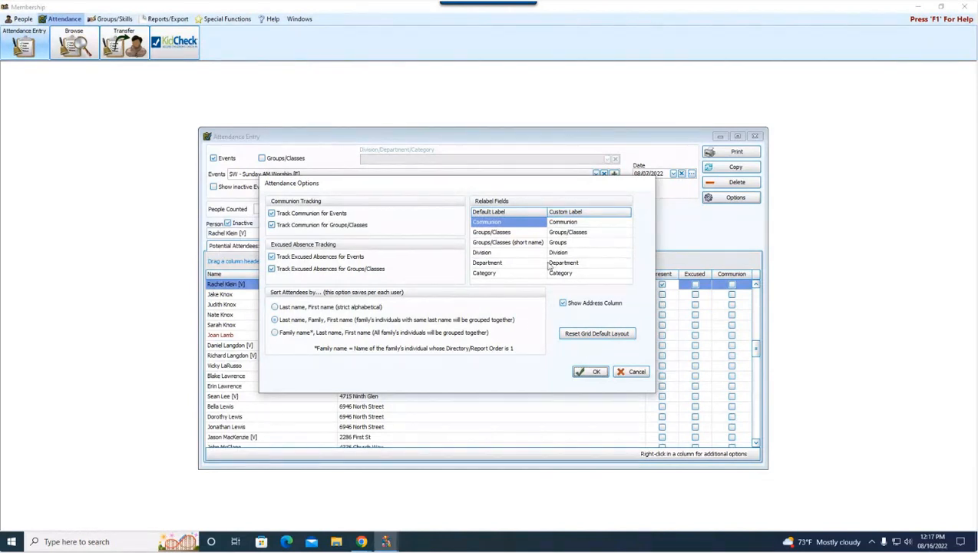
Step: Leave the Communion and Groups/Classes custom labels unchanged and cancel the Attendance Options dialog
click(585, 222)
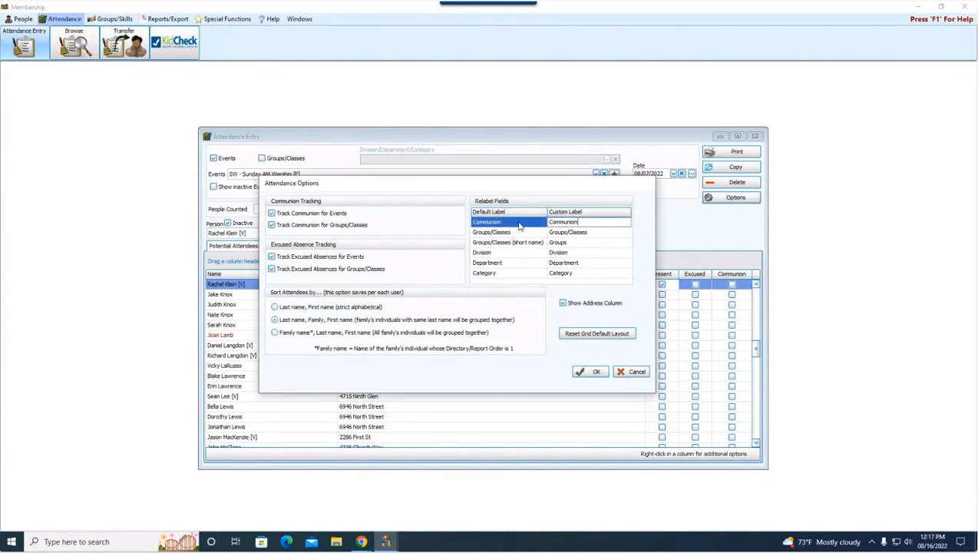
click(604, 233)
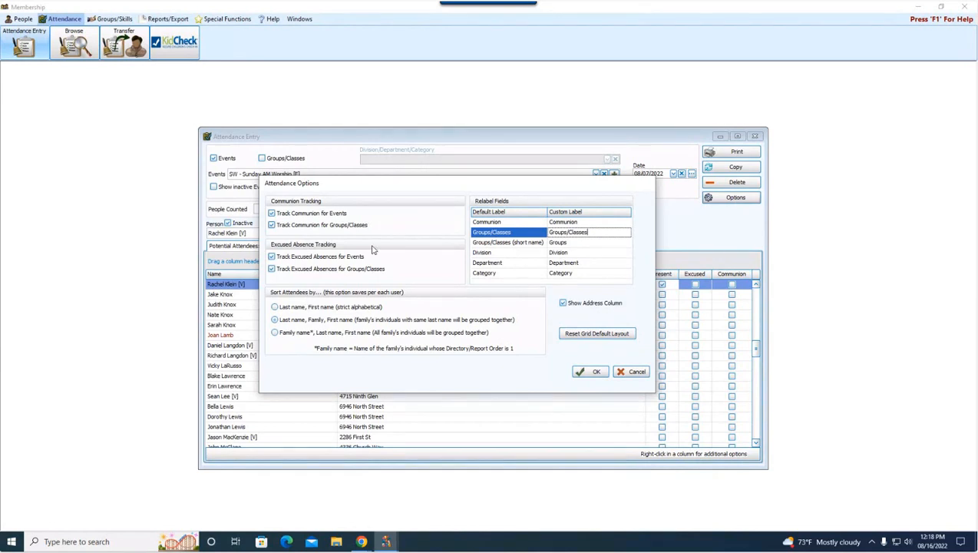
drag(468, 183, 561, 168)
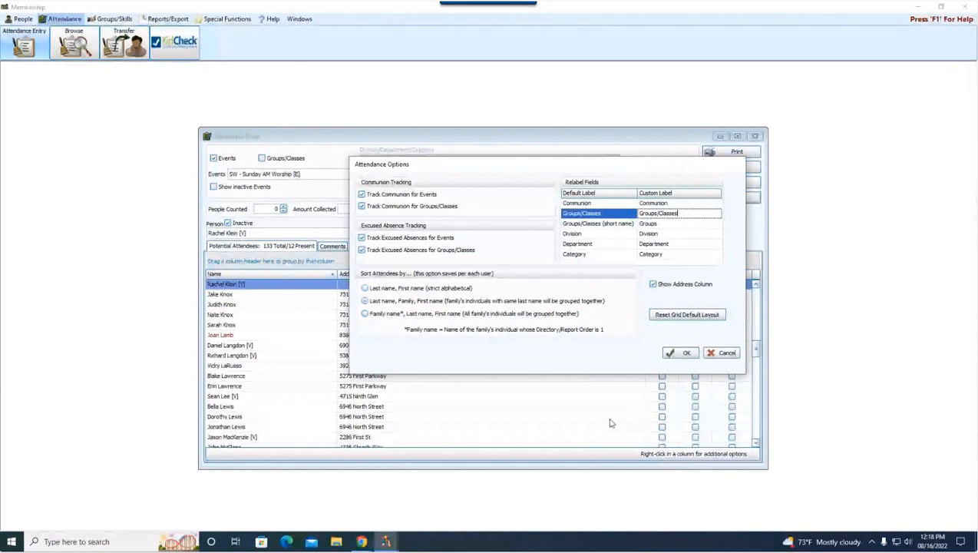
click(722, 352)
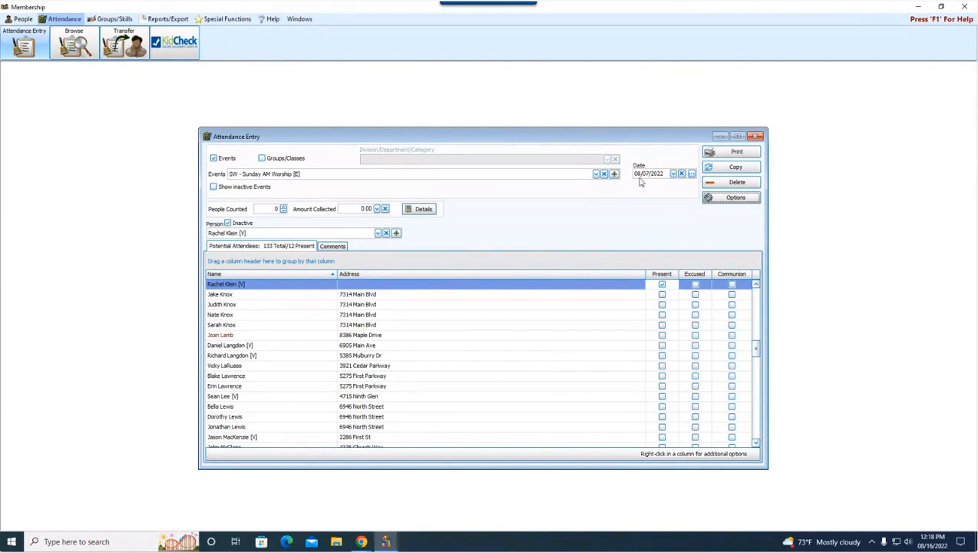
Step: Select the 1-2 - 1st & 2nd Grades SS class under Groups/Classes, keeping 08/07/2022 as the date
click(296, 158)
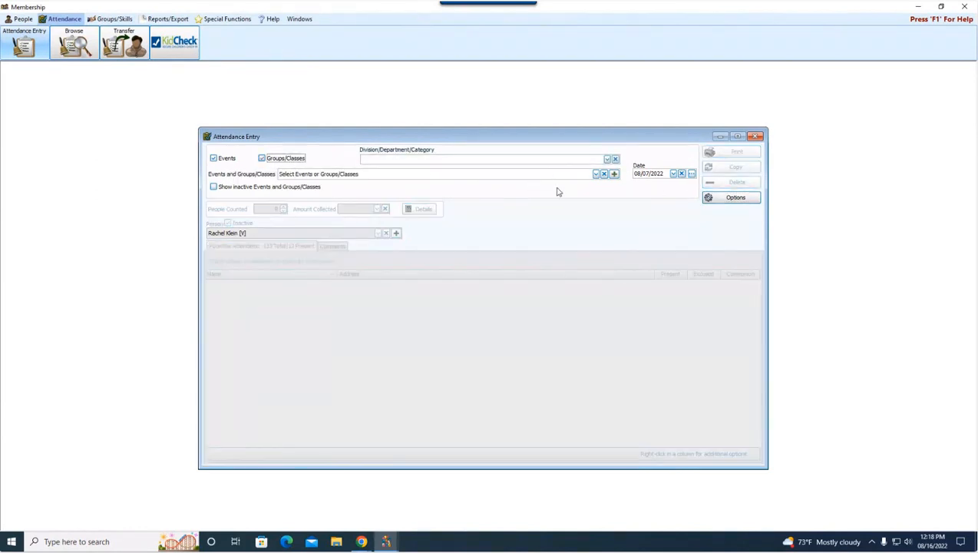
click(596, 174)
click(398, 201)
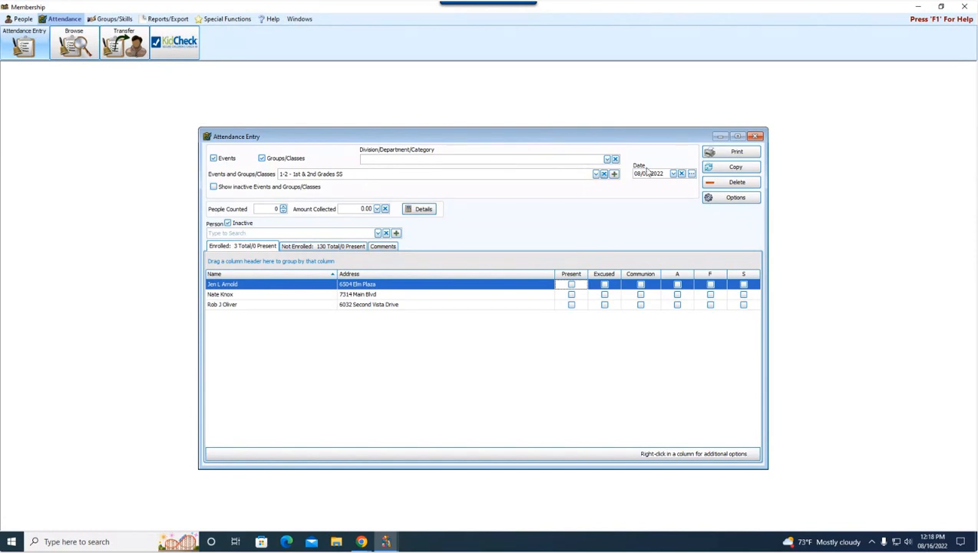
click(596, 173)
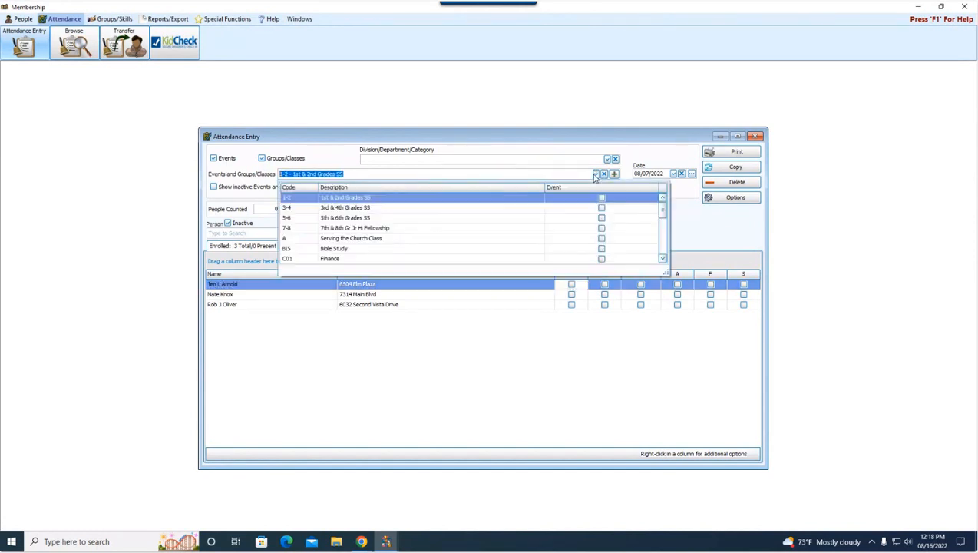
click(371, 198)
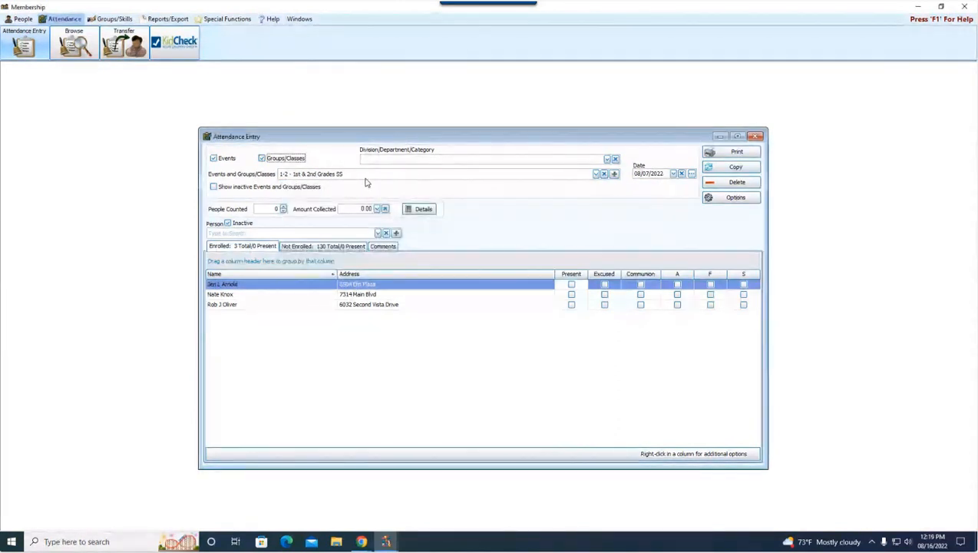
click(673, 174)
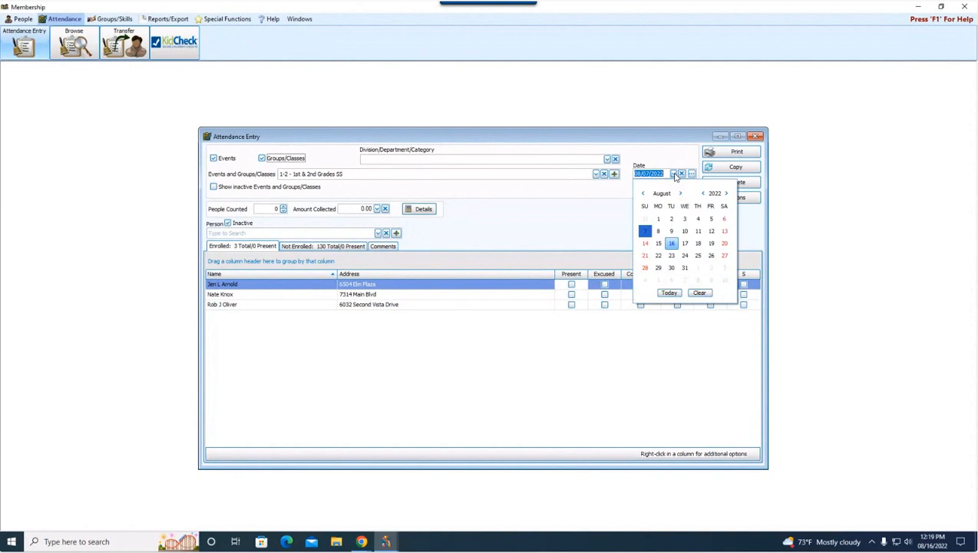
click(644, 230)
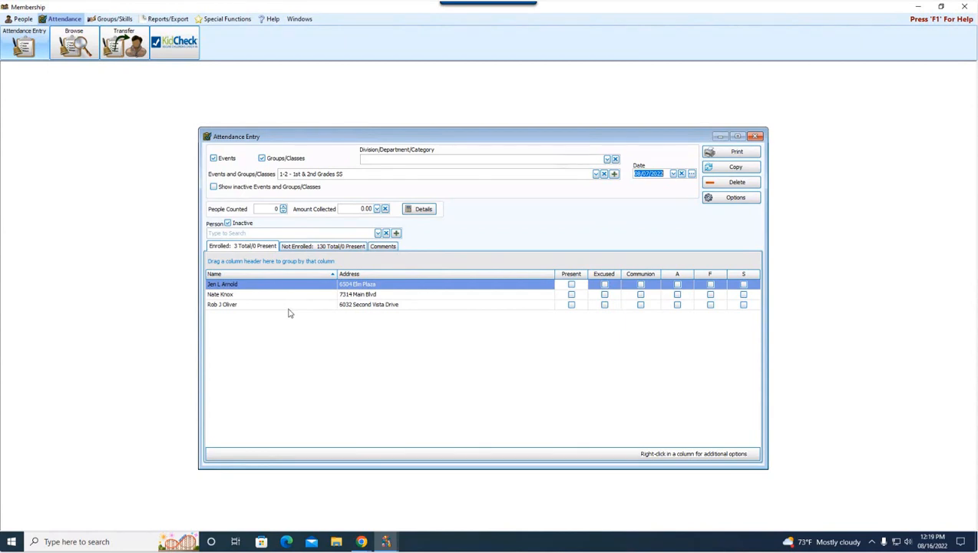
Step: Mark the first two students Present and the third Excused (3 Total/2 Present)
click(571, 286)
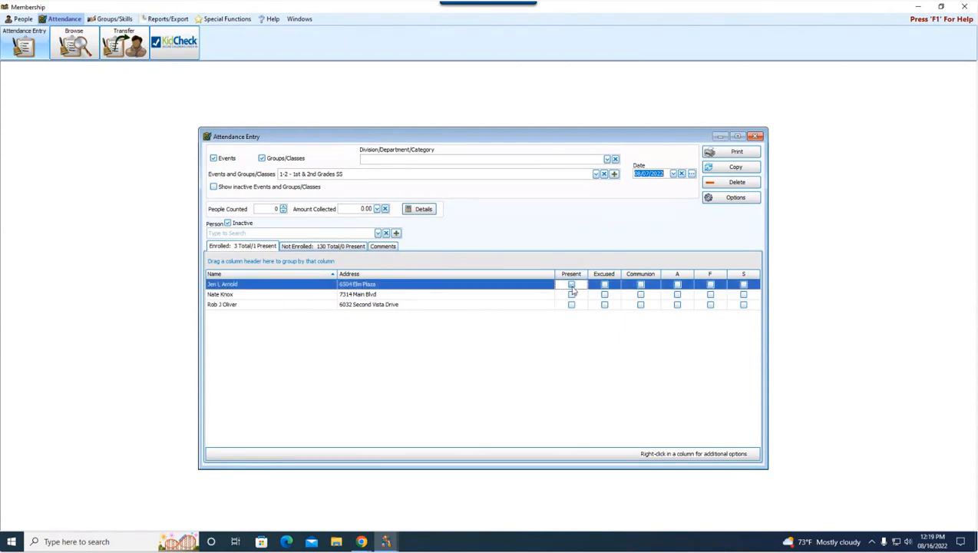
click(571, 294)
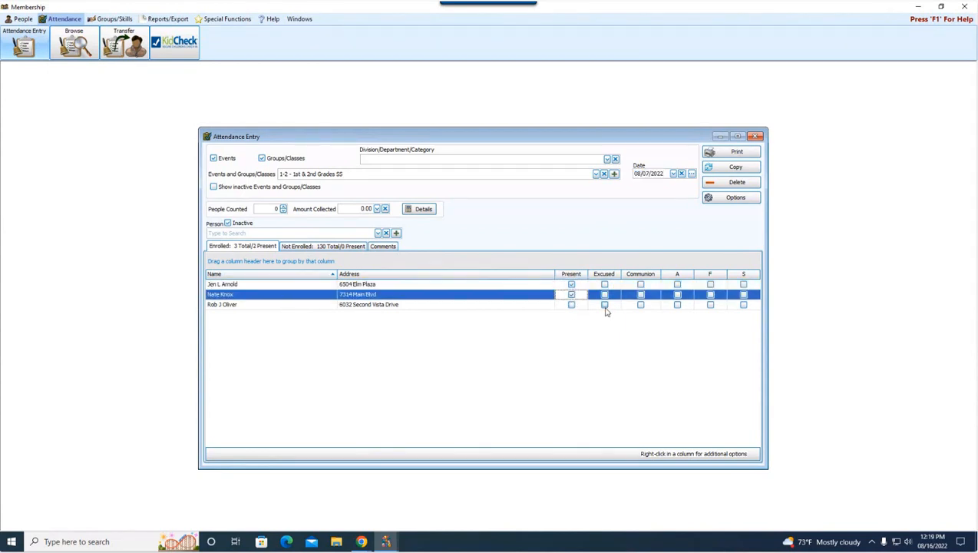
click(605, 306)
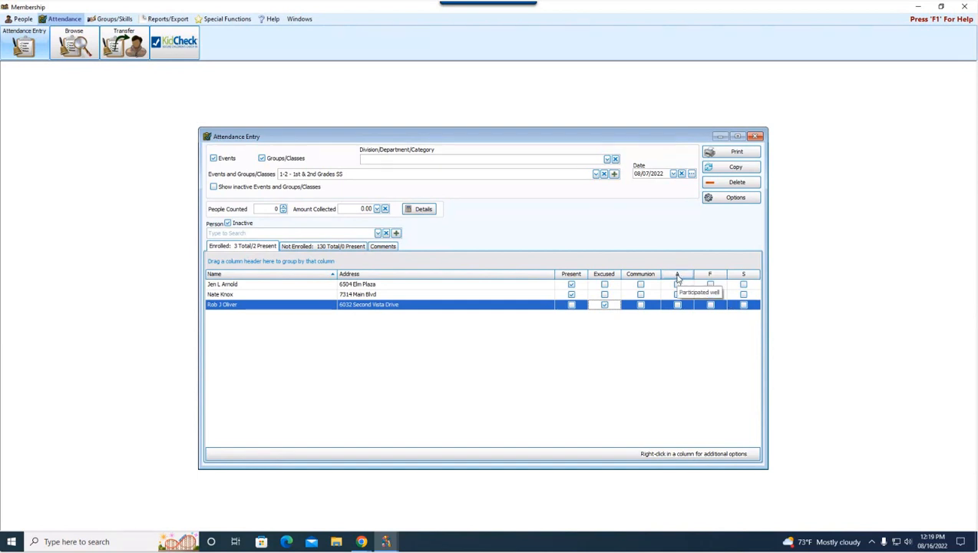
click(119, 20)
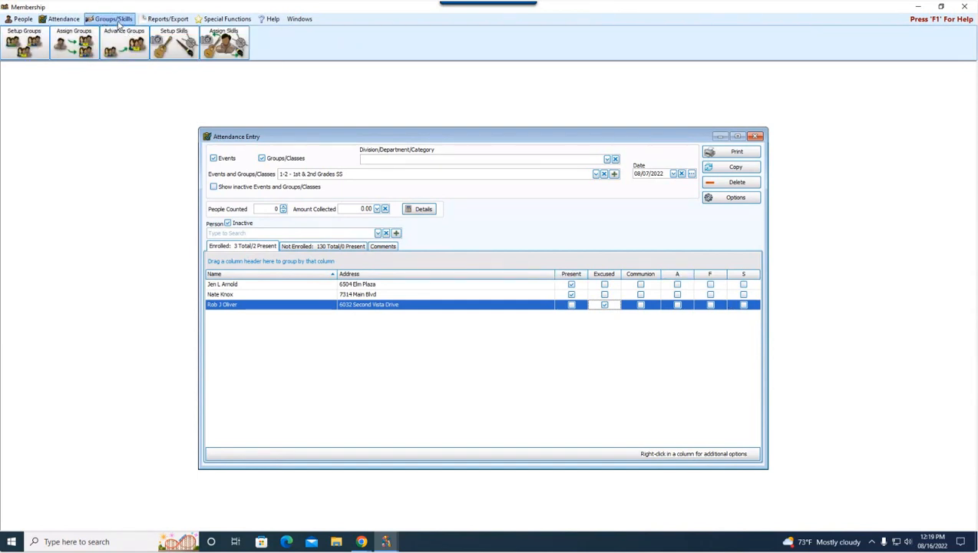
click(29, 46)
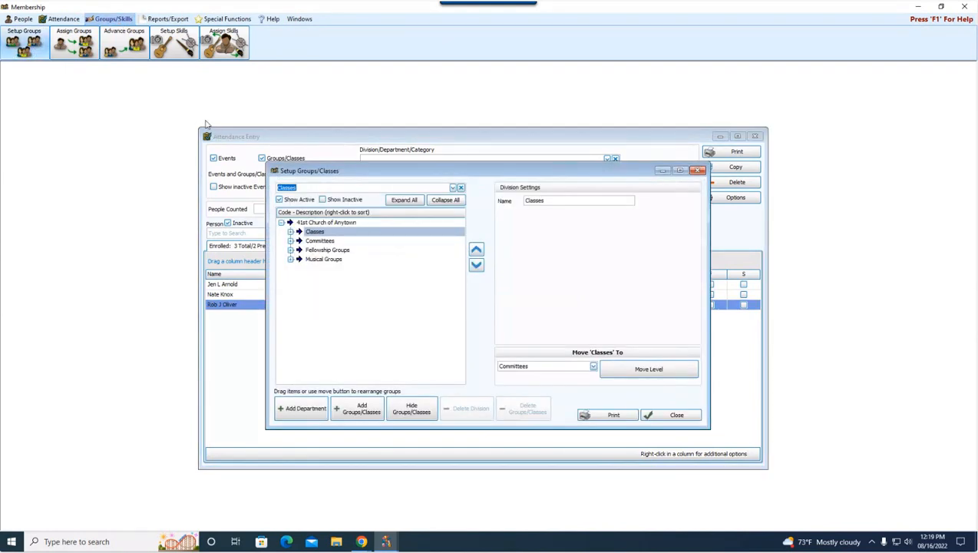
click(291, 232)
click(335, 242)
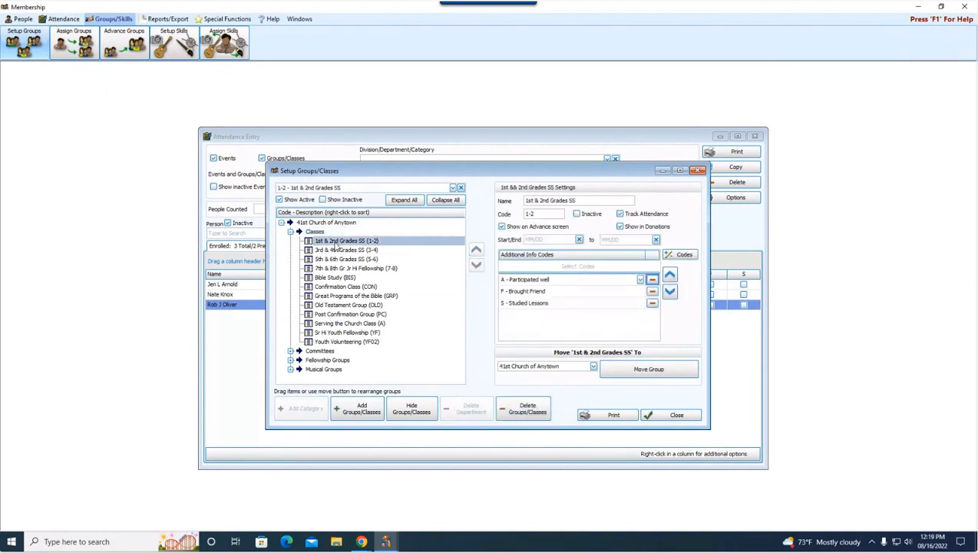
drag(549, 176, 497, 169)
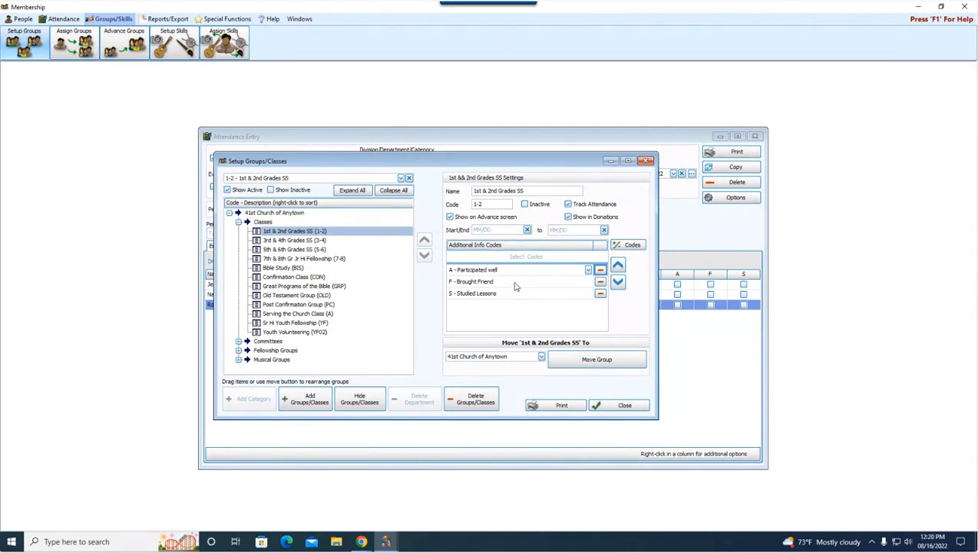
click(618, 405)
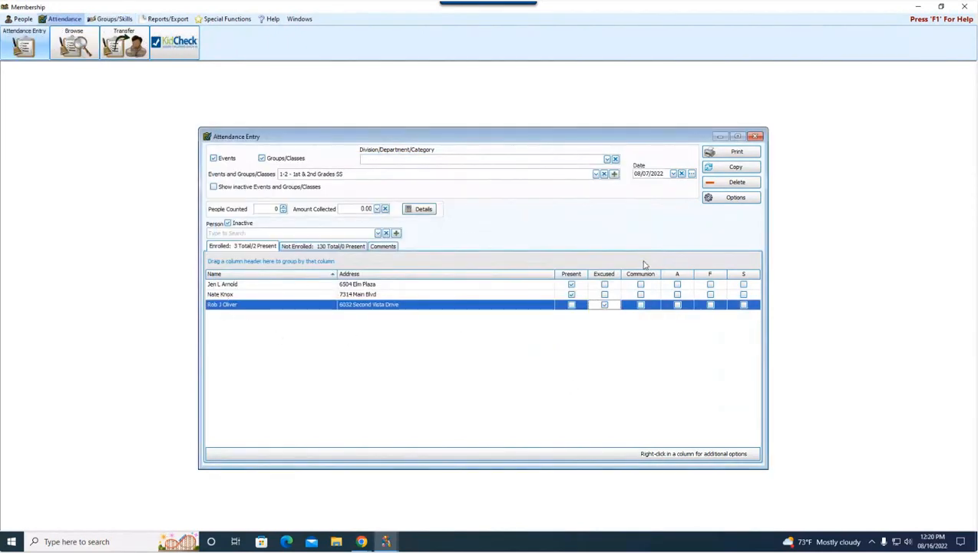
Step: Check A, F and S for the first student, then show the class meeting comments
click(677, 284)
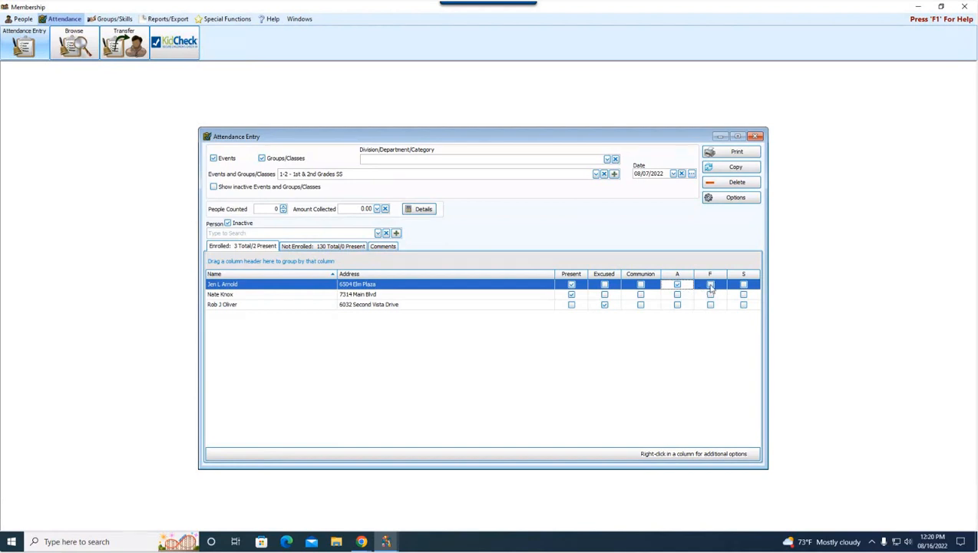
click(710, 285)
click(743, 285)
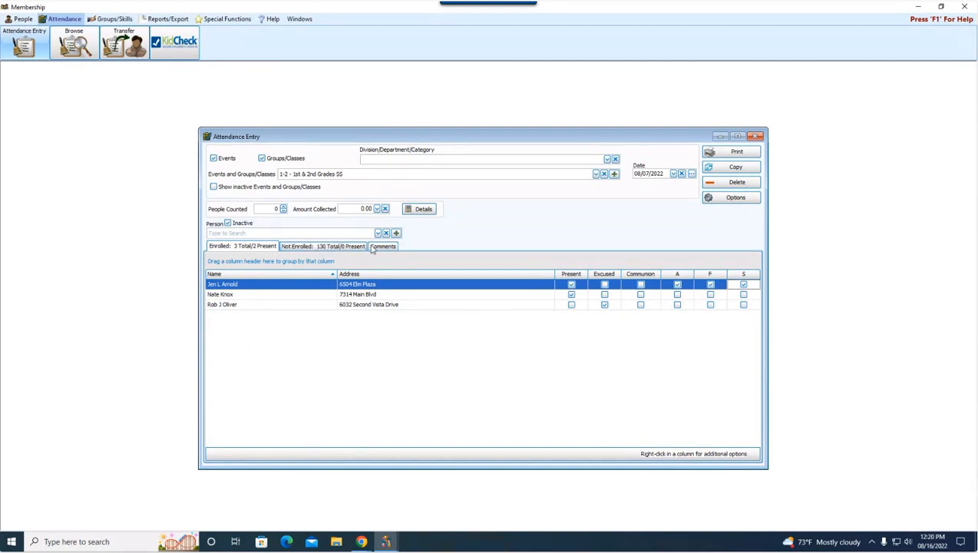
click(345, 247)
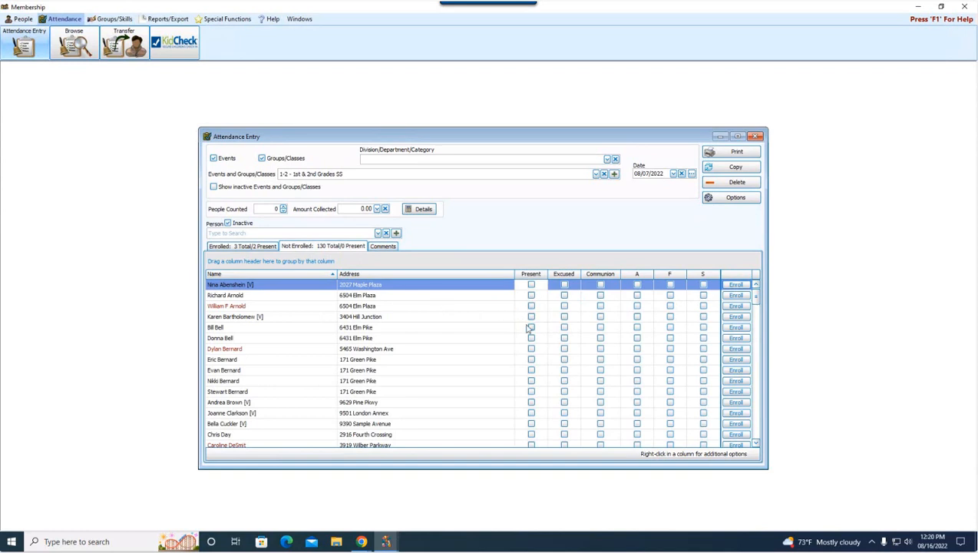
click(383, 248)
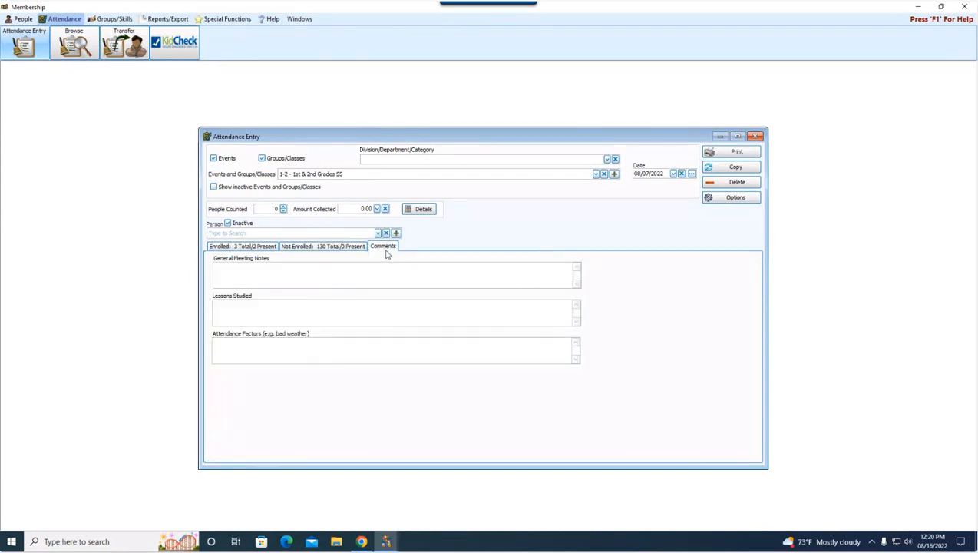